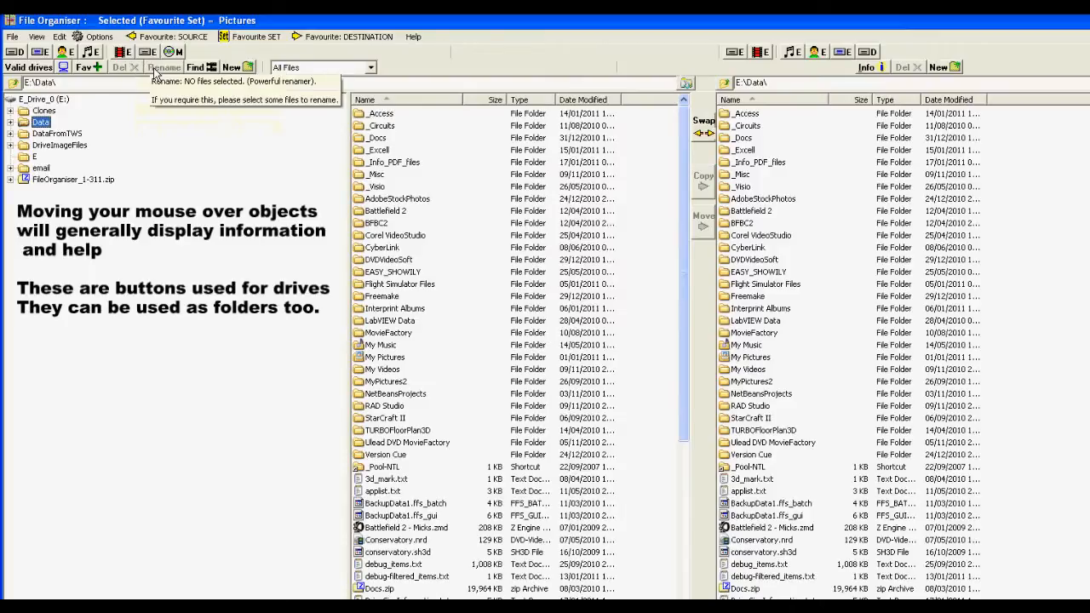
Step: Reassign the second definable source drive button to the L: drive, and open and expand its My Pictures folder
right_click(157, 56)
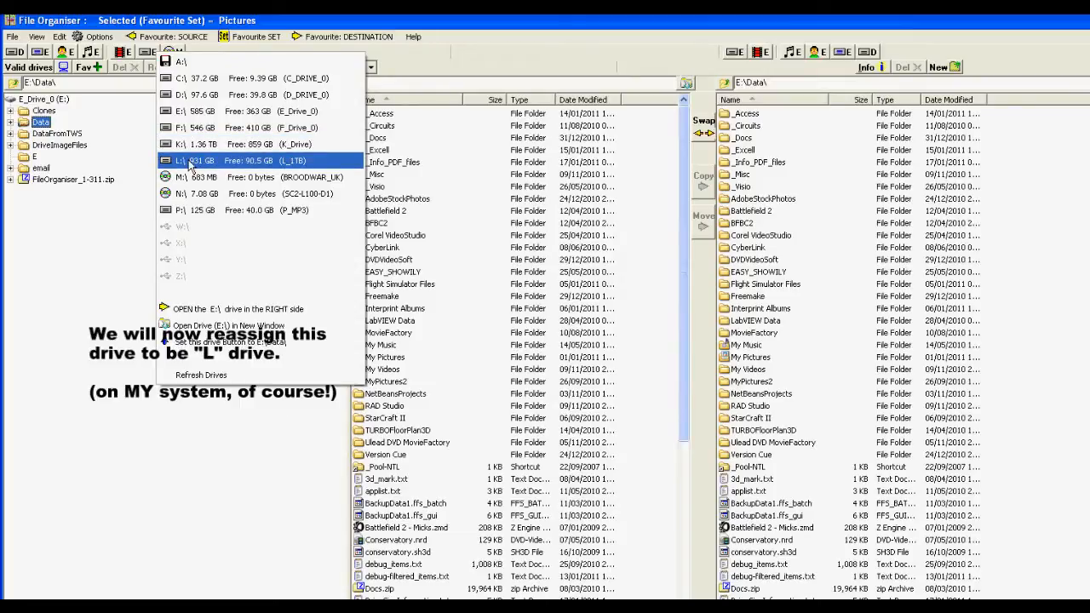
click(189, 162)
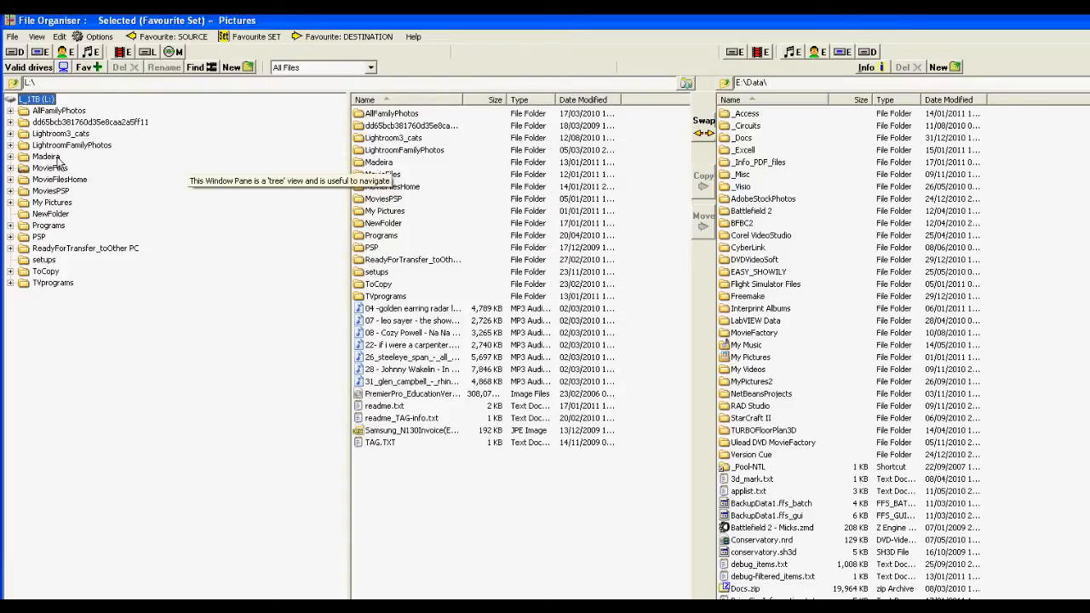
click(53, 203)
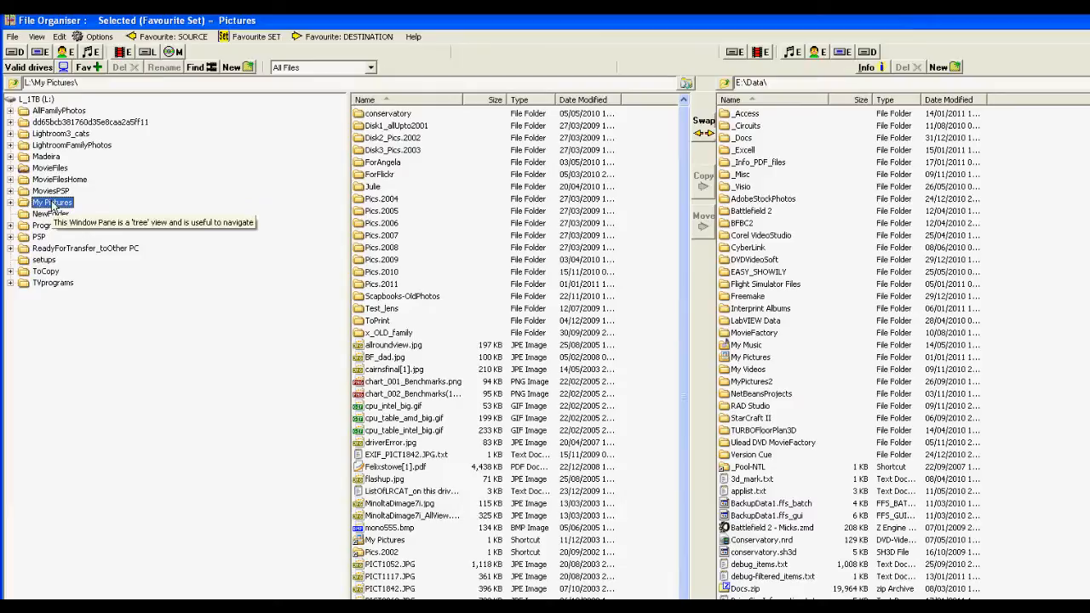
click(10, 203)
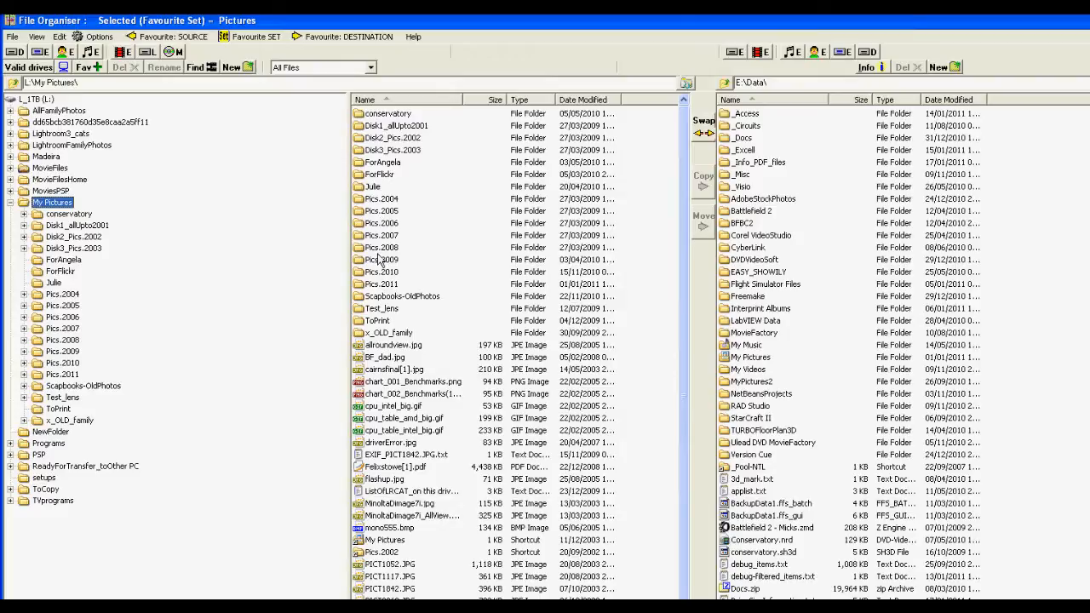
Step: Add the Pics.2010 folder under My Pictures to the favourite places
mouse_move(380, 278)
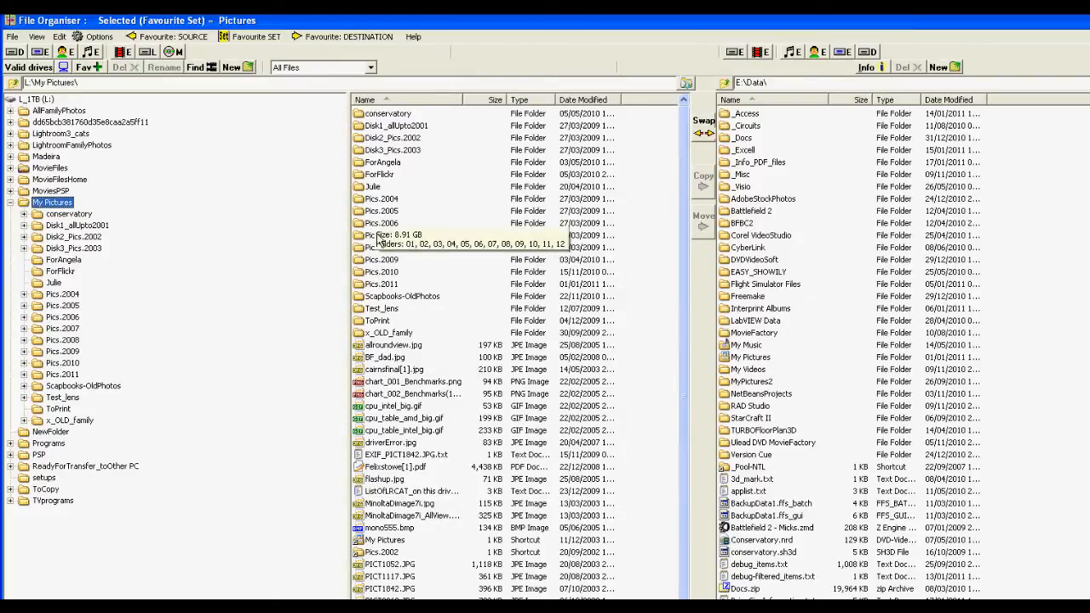
click(380, 274)
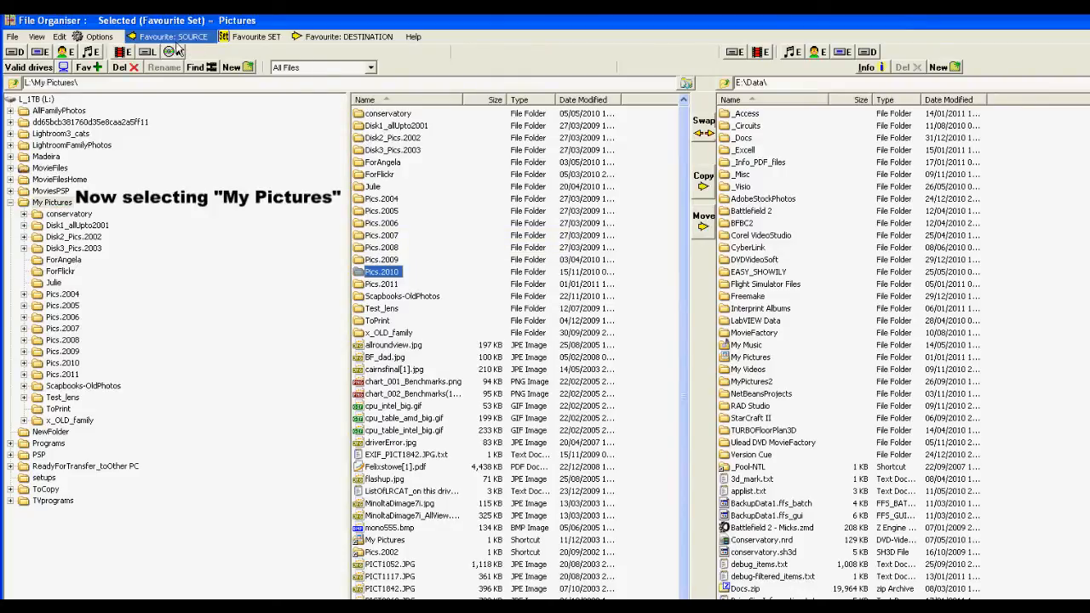
click(83, 70)
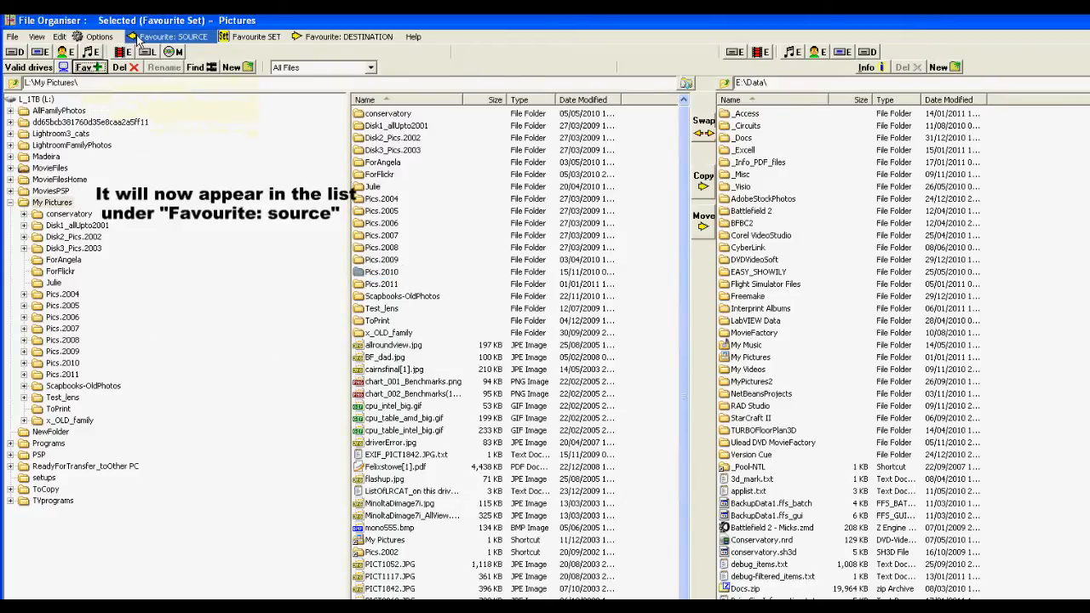
Step: Jump to E:\Data\ and back to L:\My Pictures\Pics.2010 using the source favourites
click(136, 40)
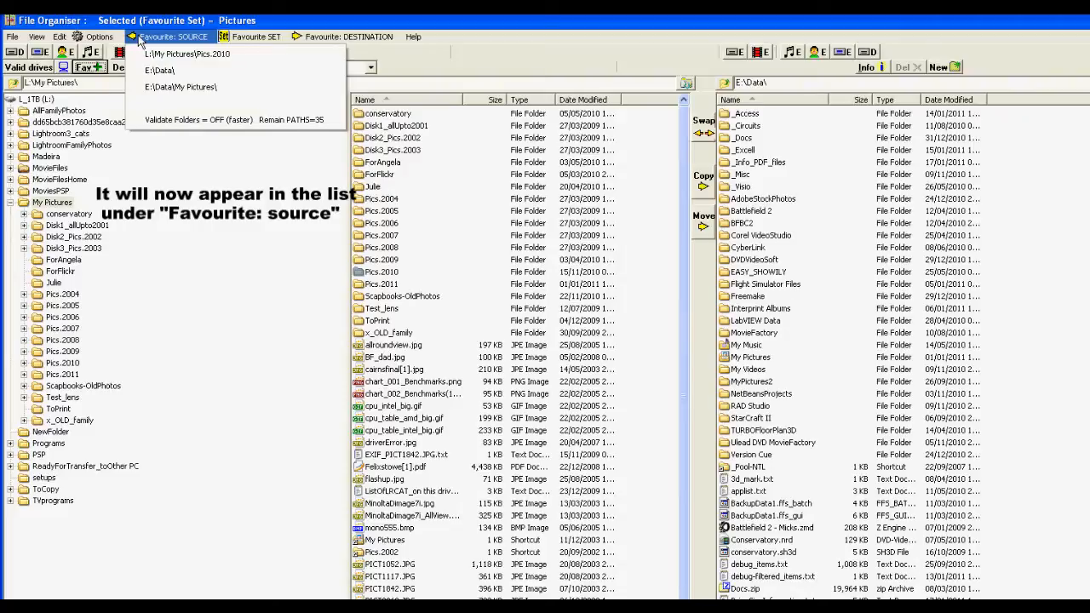
click(171, 75)
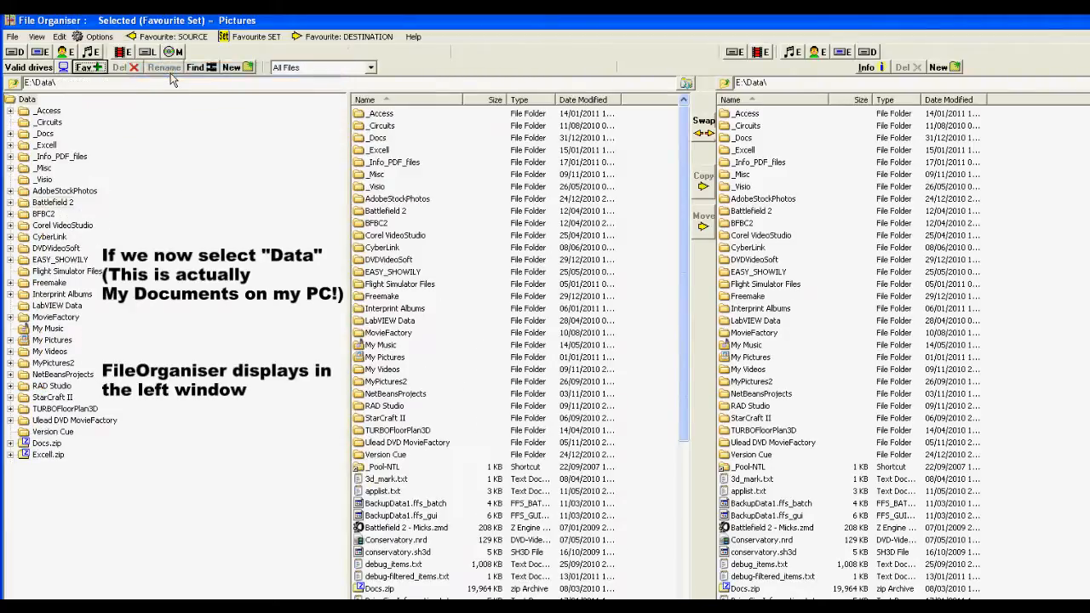
click(176, 39)
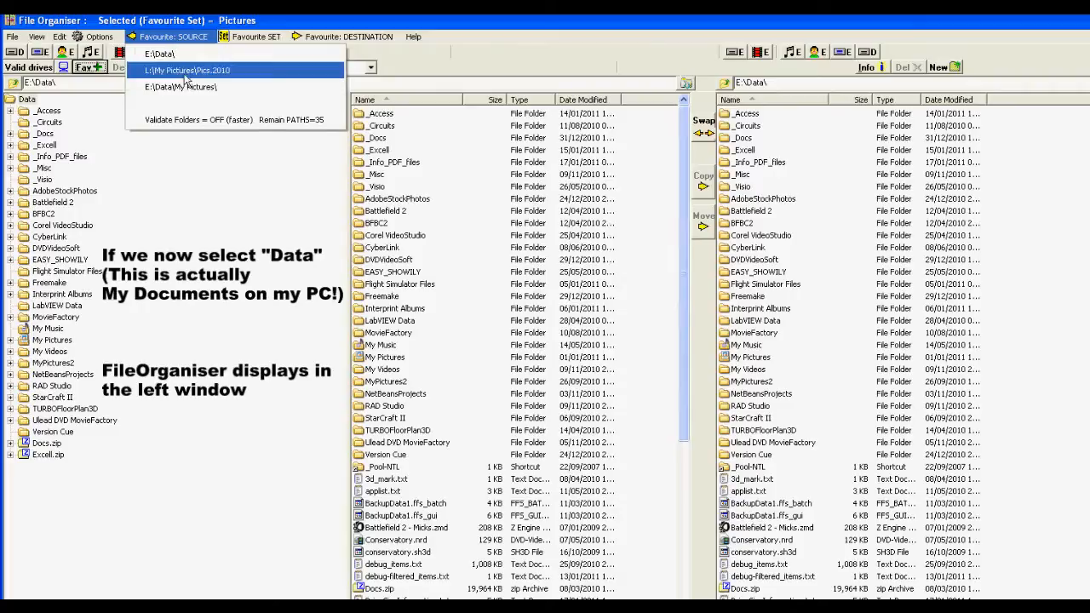
click(184, 71)
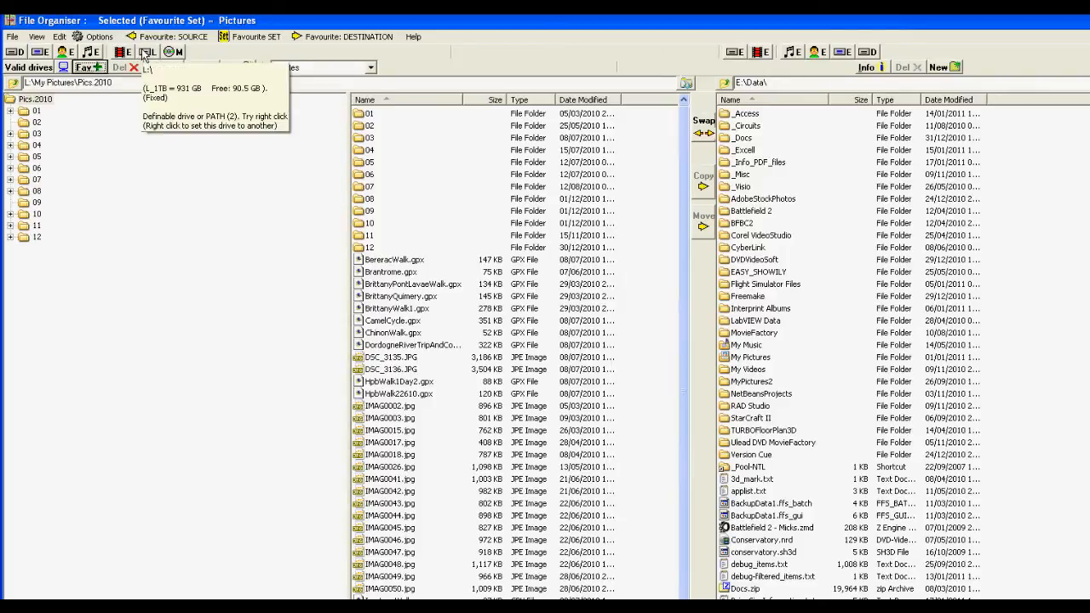
Step: Add the AngelseyAbbey(Cambridge) folder inside Pics.2010\03 to the favourite places
click(10, 134)
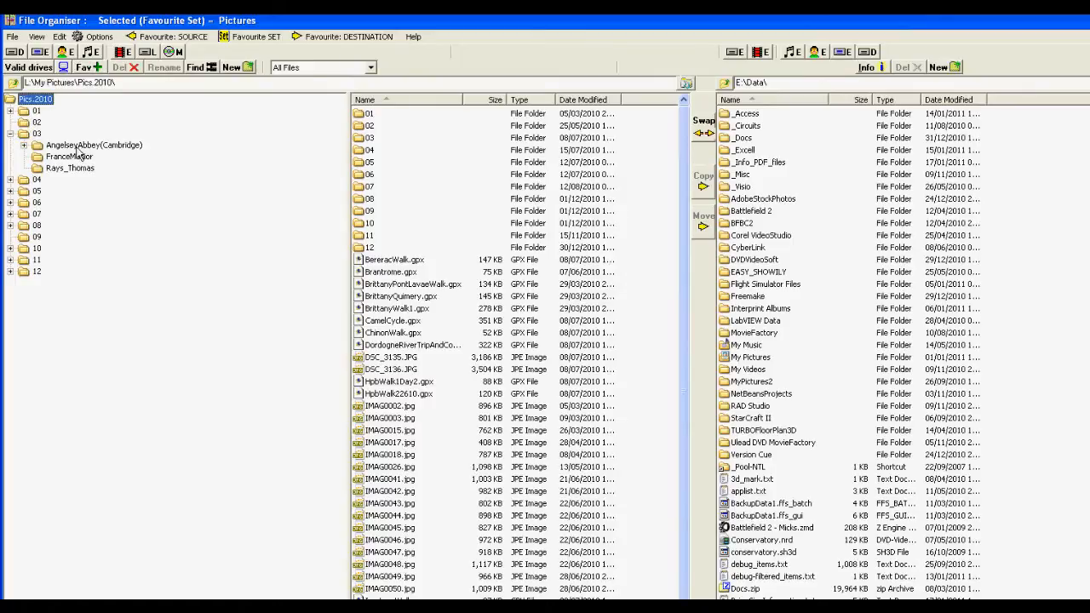
click(36, 134)
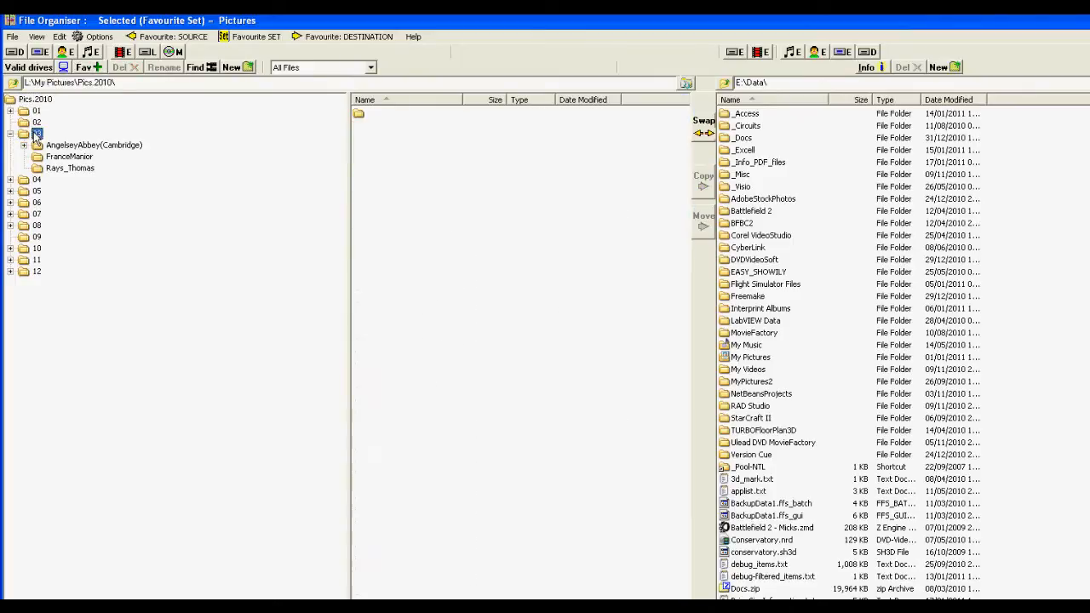
click(74, 148)
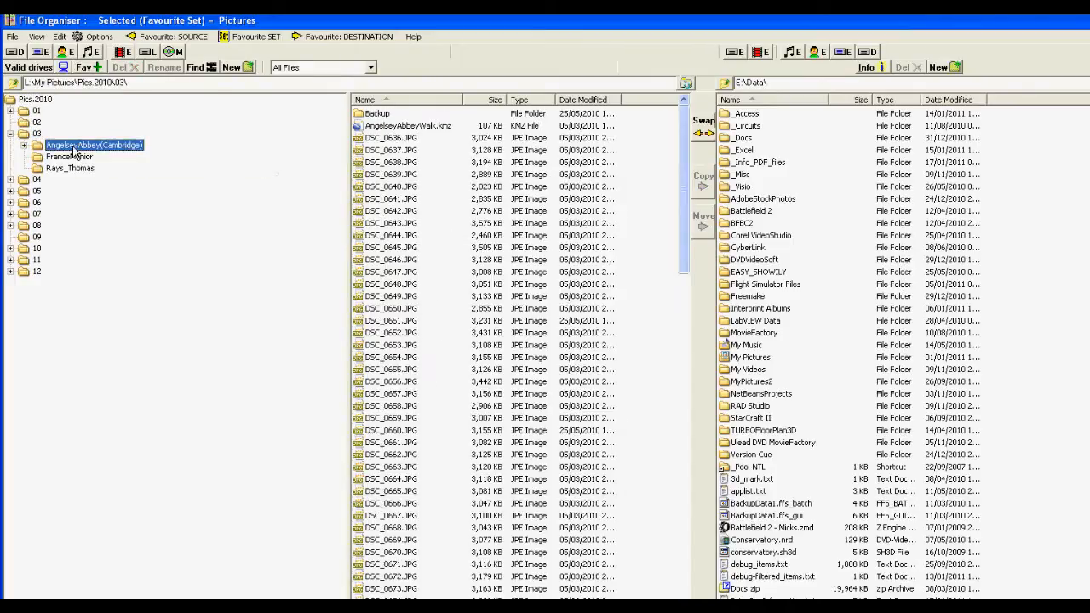
right_click(95, 83)
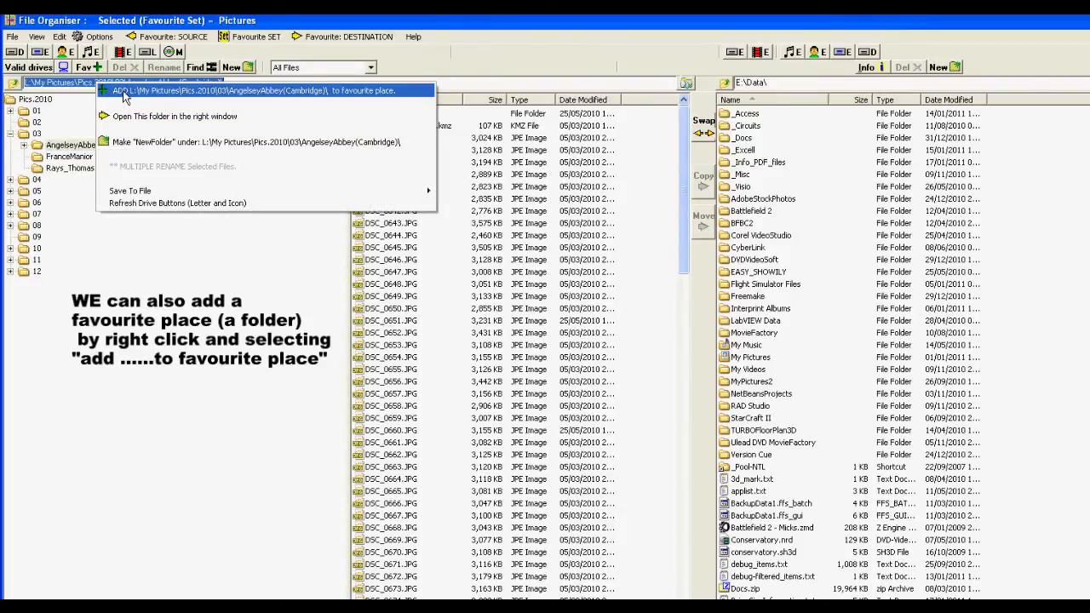
click(124, 93)
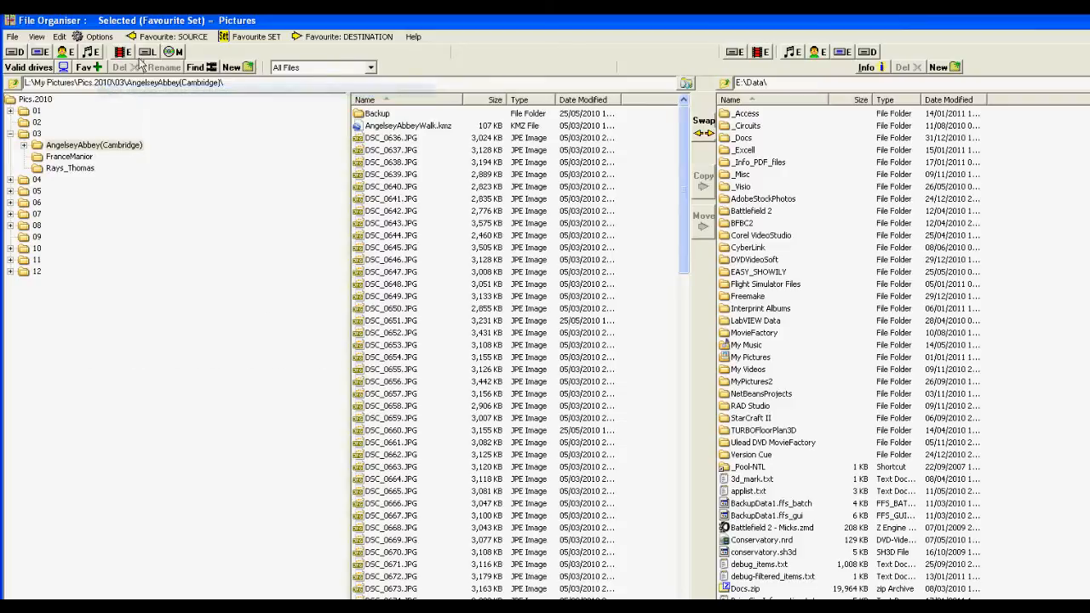
Step: Open Pics.2010 from the source favourites and review the saved favourite locations again
click(157, 39)
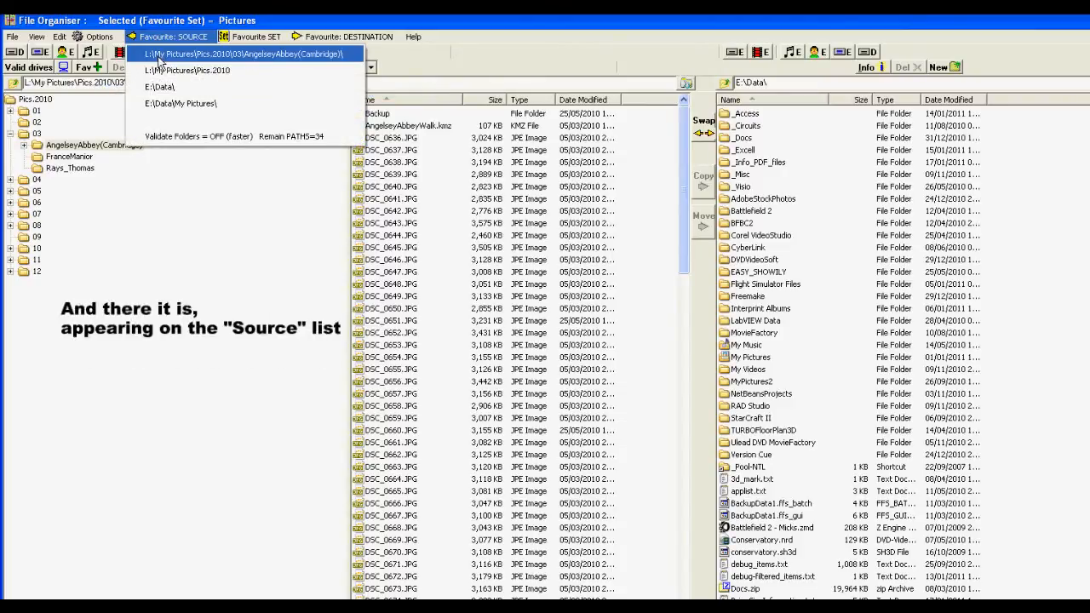
click(174, 72)
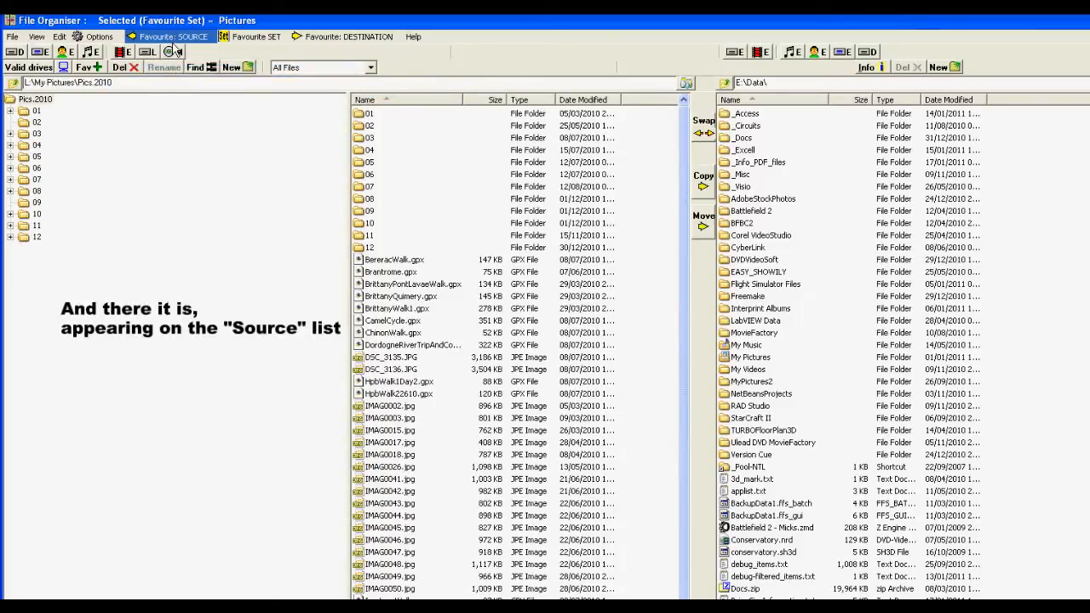
click(173, 39)
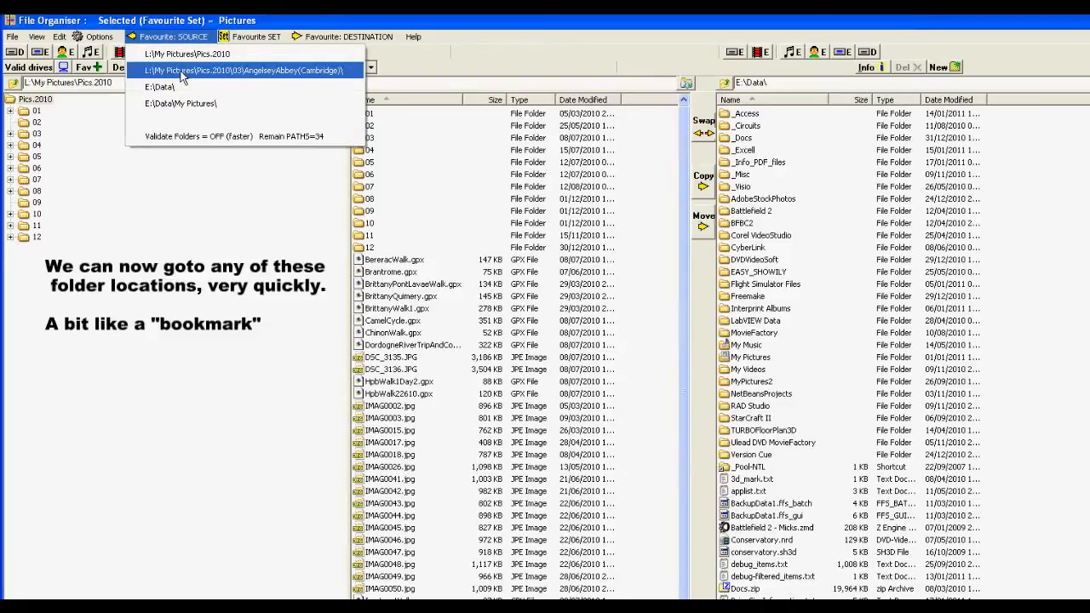
click(180, 73)
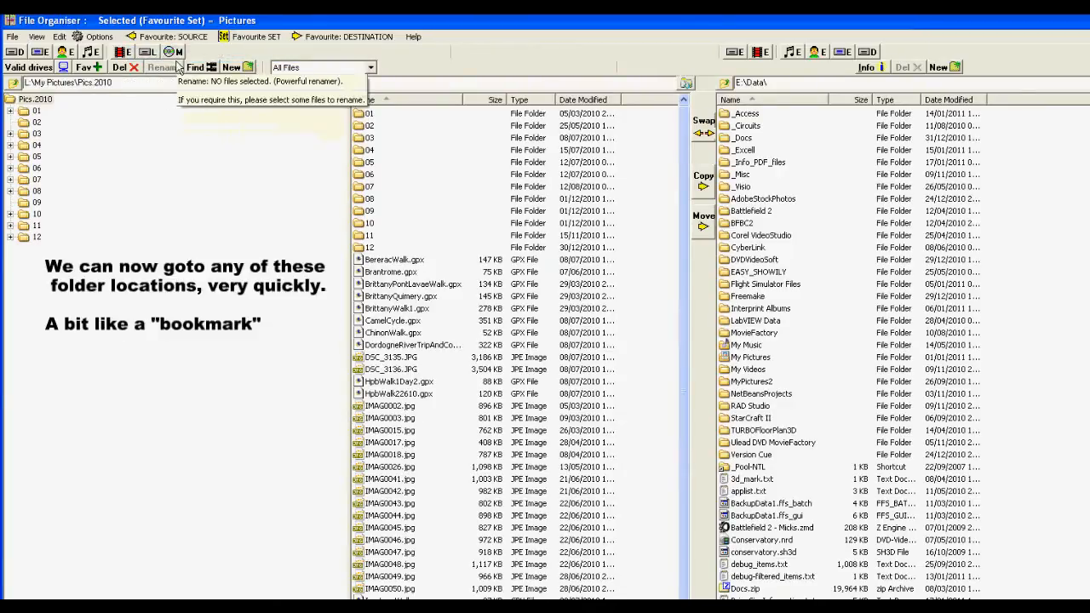
Step: With the My Music folder open, switch to the MP3s favourite set and choose E:\Data\My Music from its source favourites
click(91, 53)
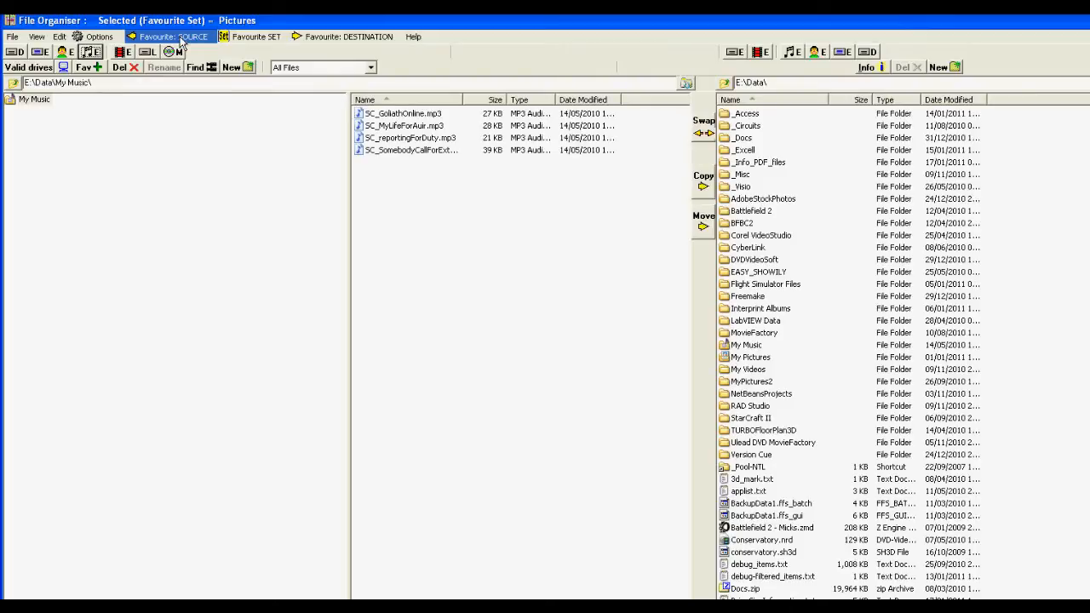
click(254, 37)
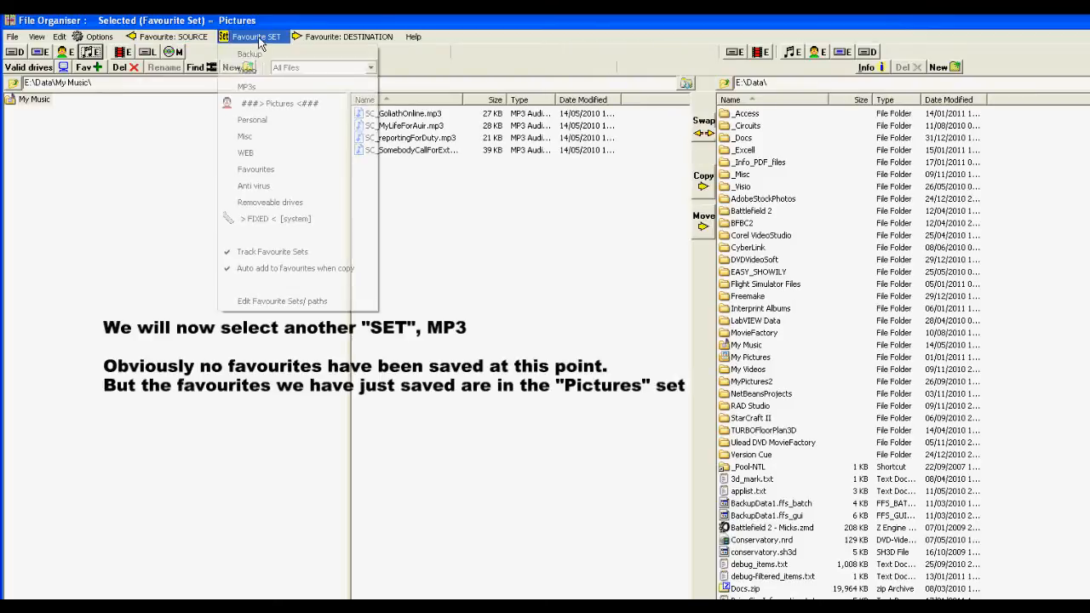
click(258, 89)
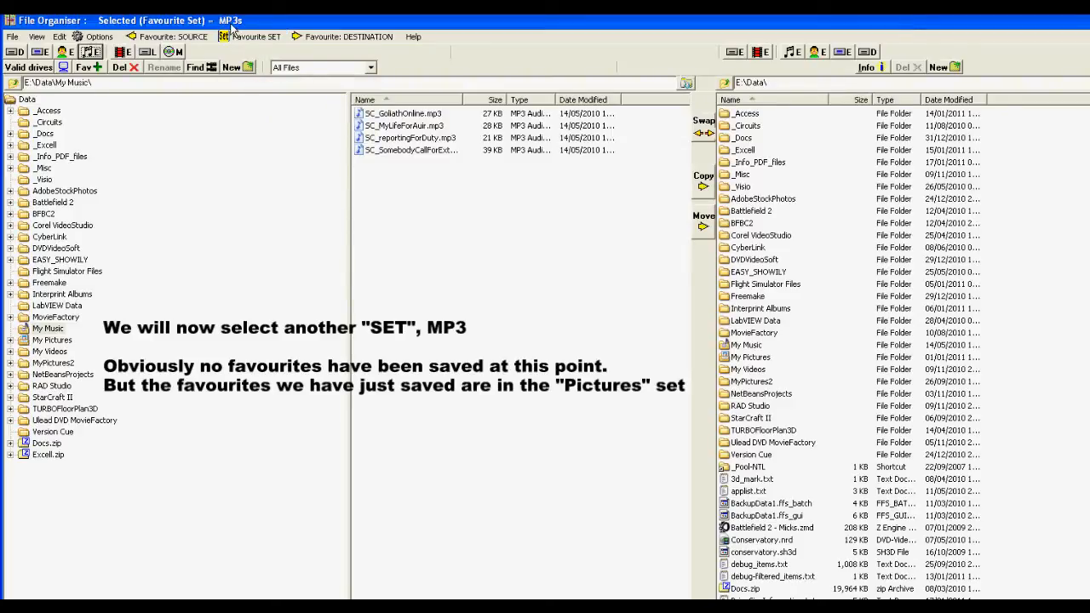
click(195, 43)
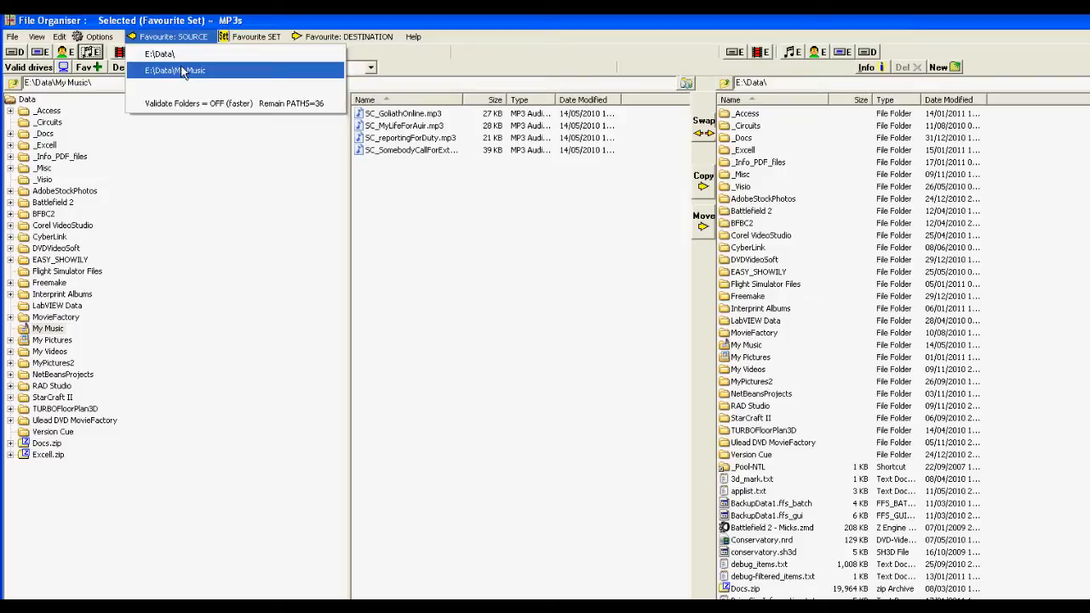
click(188, 72)
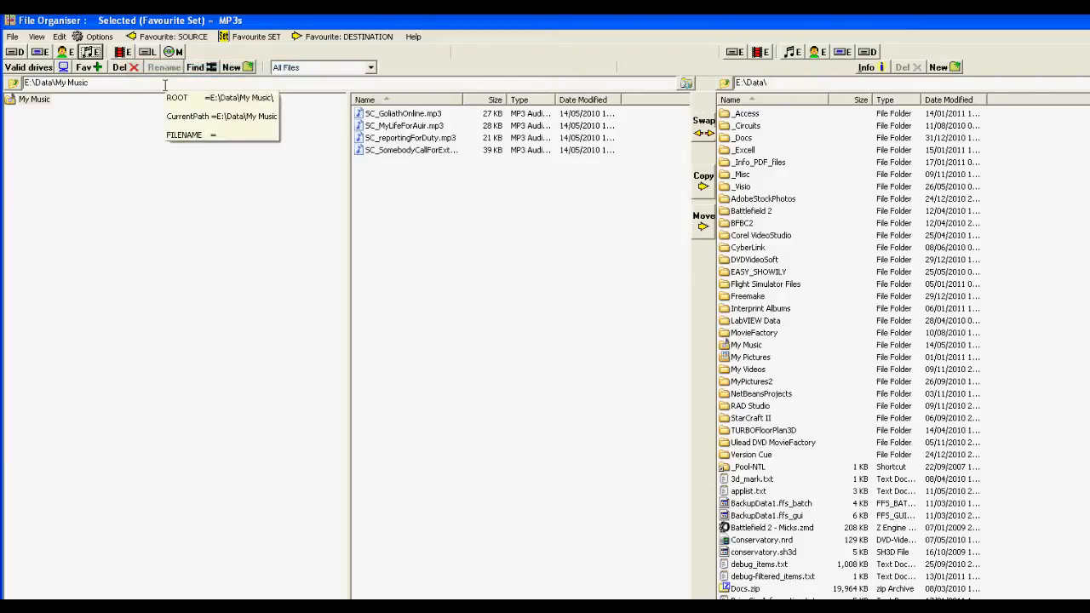
Step: Switch back to the Pictures favourite set and open AngelseyAbbey(Cambridge) from its source favourites
click(252, 36)
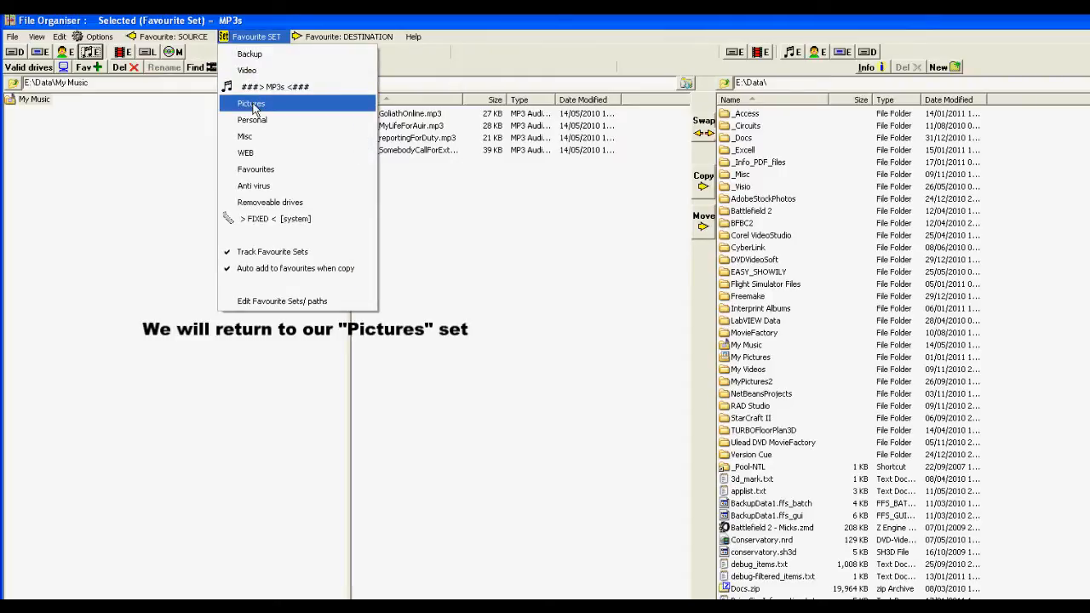
click(253, 106)
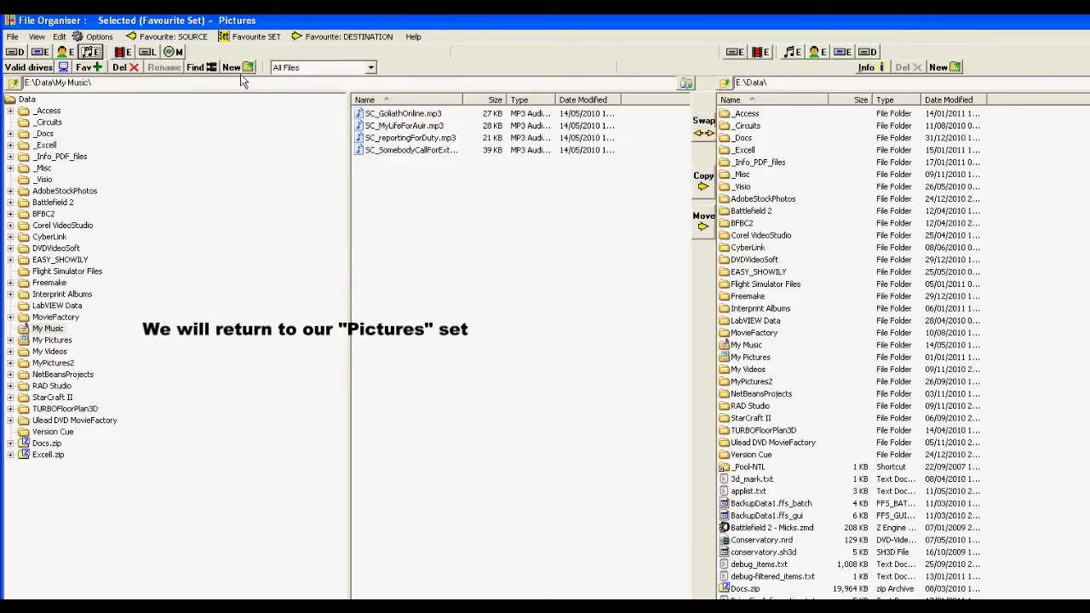
click(187, 38)
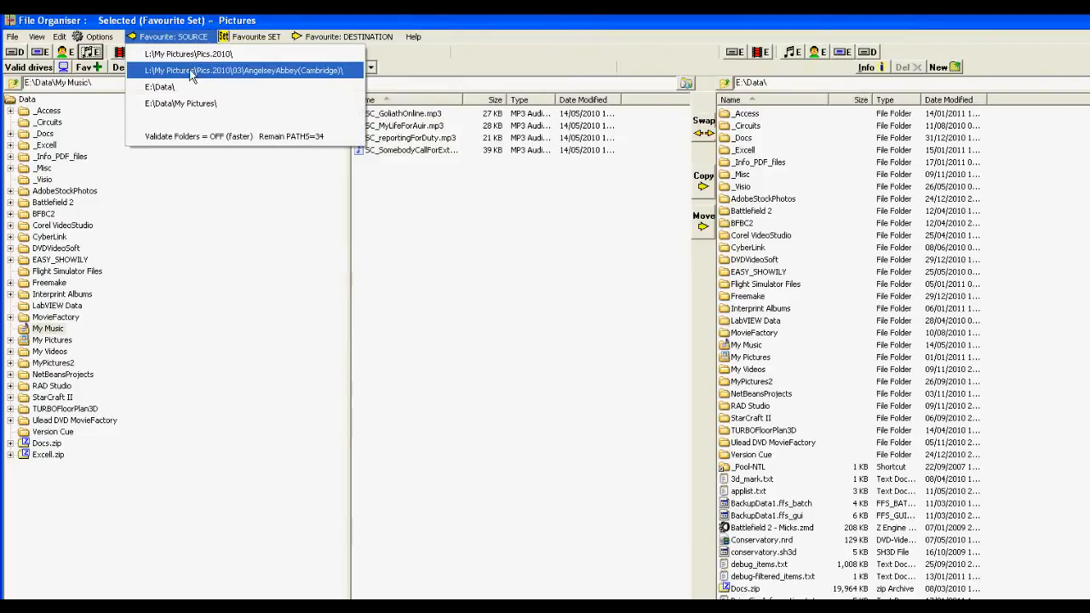
click(192, 70)
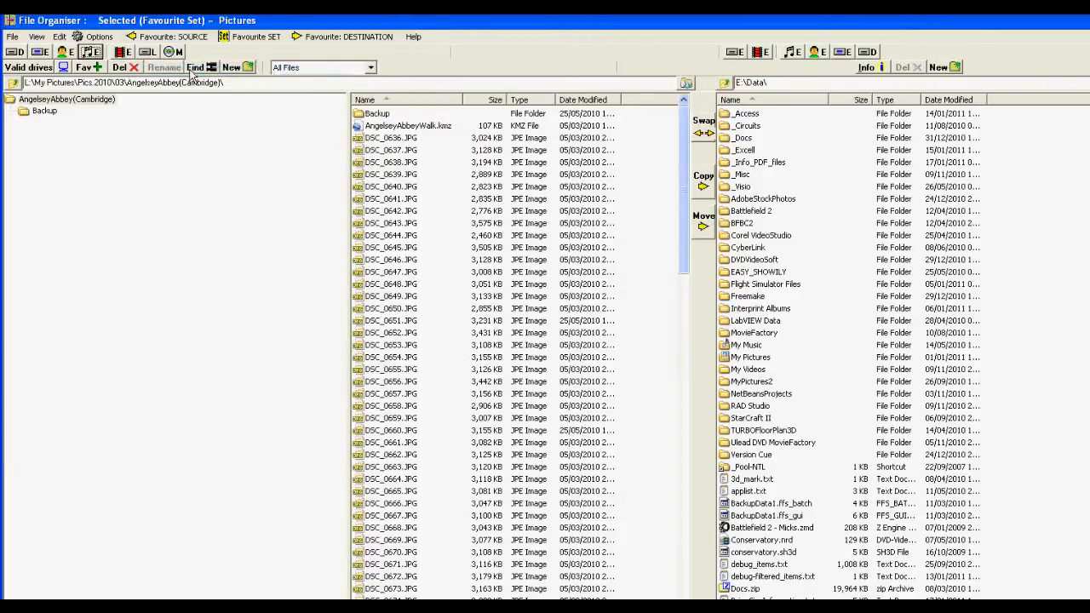
Step: Open the Backup subfolder and go back up two levels to the Pics.2010\03 folder
click(45, 111)
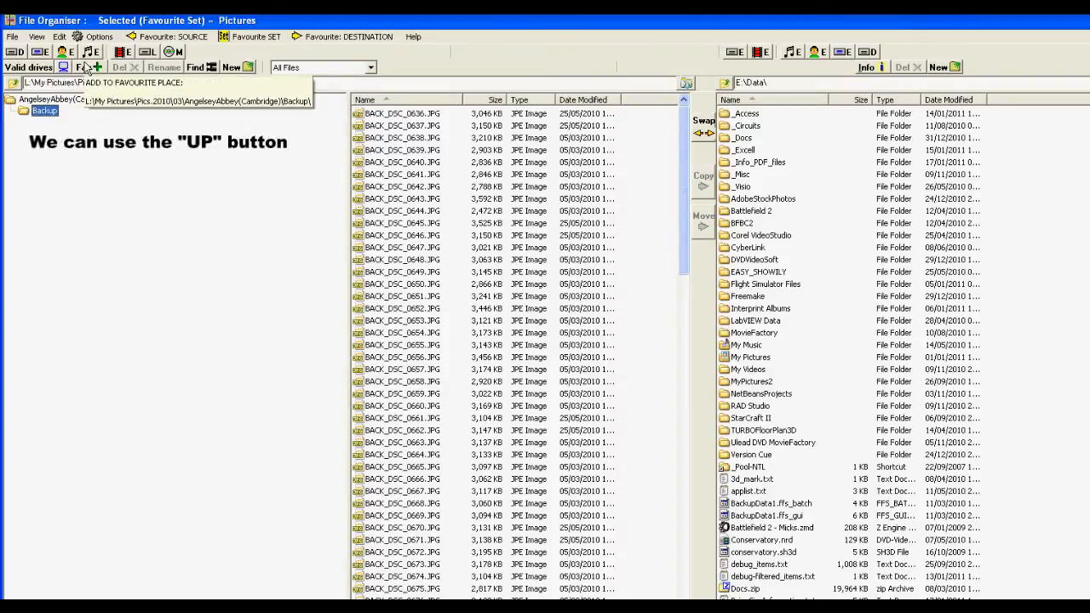
click(14, 84)
click(15, 85)
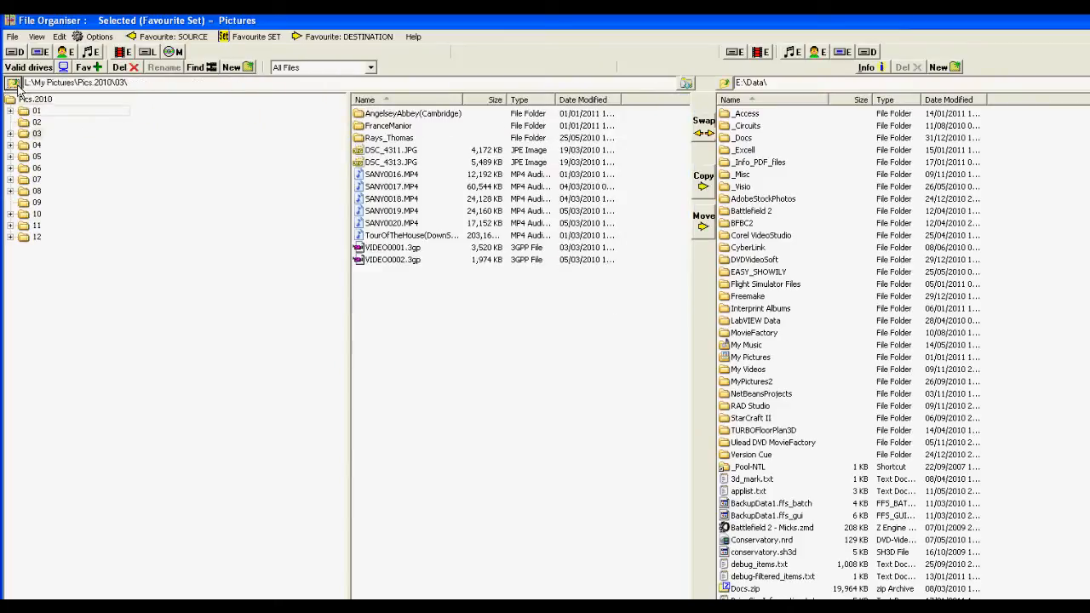
Step: Expand folder 01 of Pics.2010 and open its 06_Snow subfolder
click(32, 113)
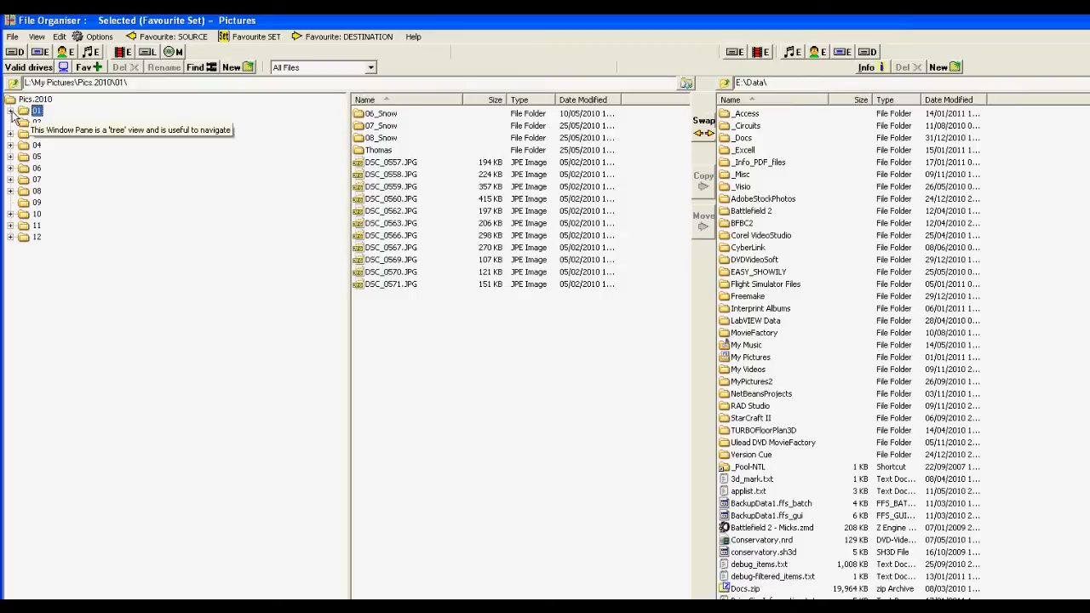
click(11, 111)
click(61, 123)
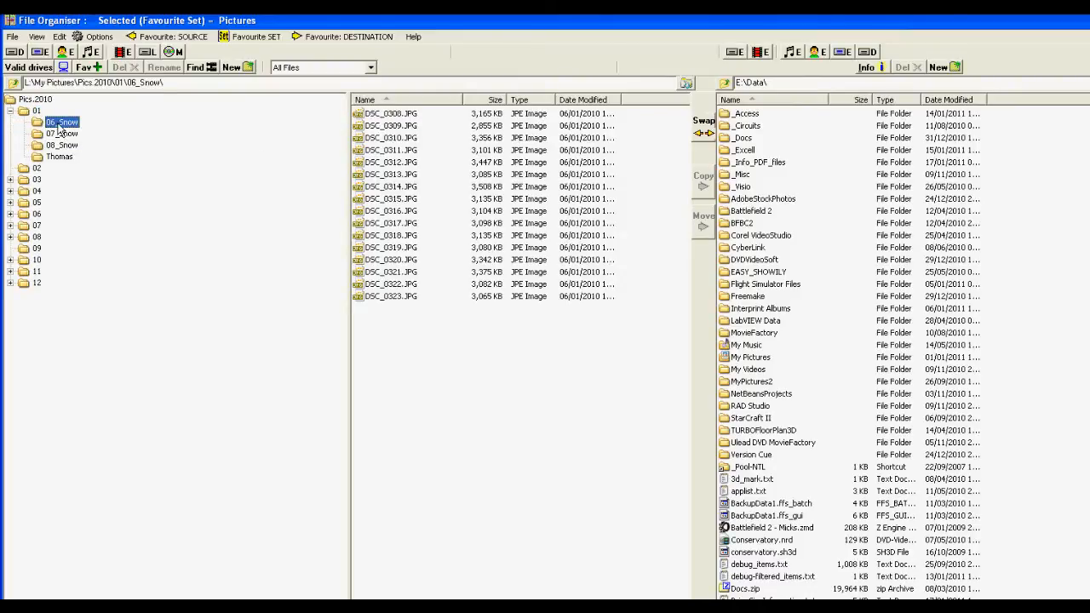
Step: Show the 06_Snow files as 96 * 96 thumbnails and switch the list back to Details View
right_click(452, 169)
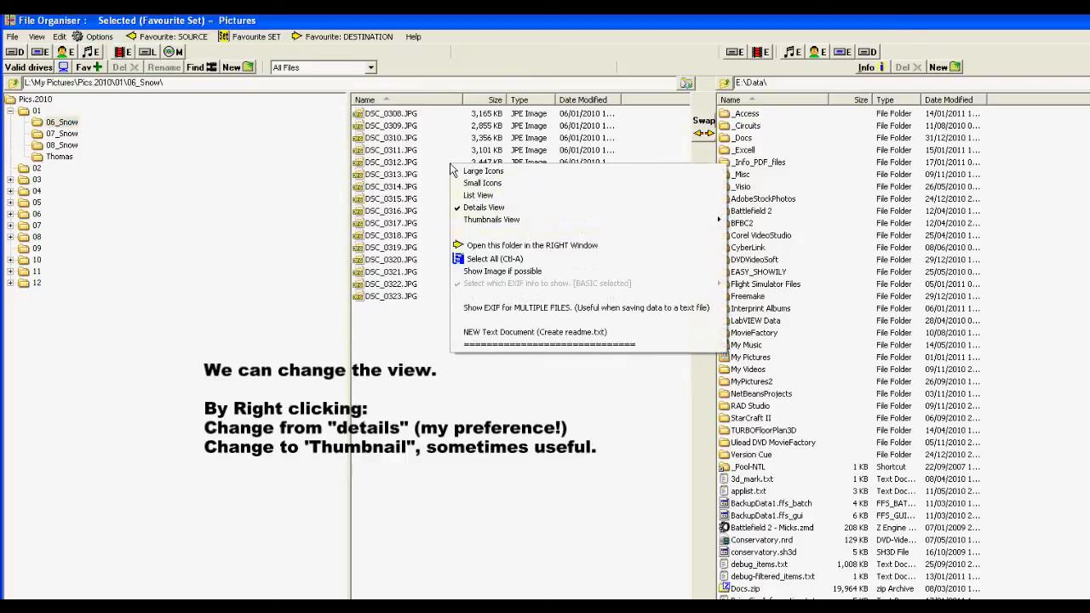
mouse_move(488, 221)
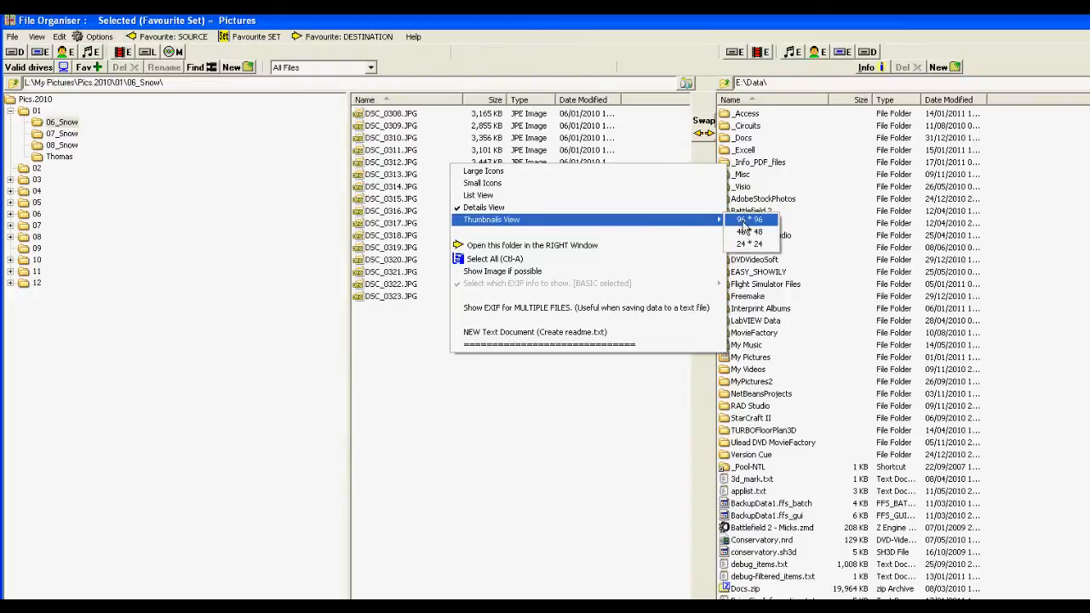
click(744, 223)
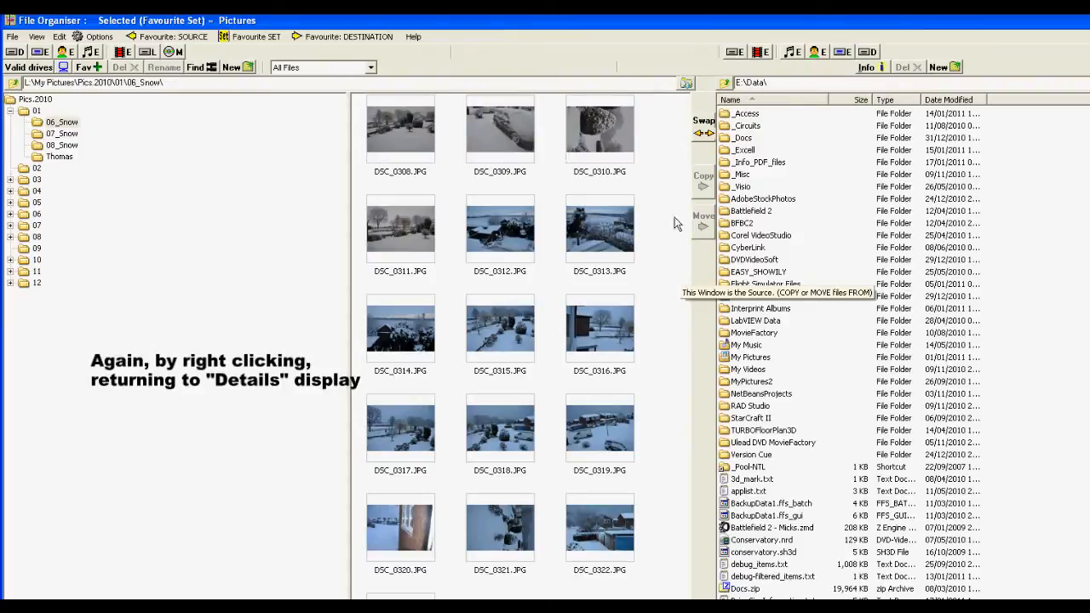
right_click(655, 183)
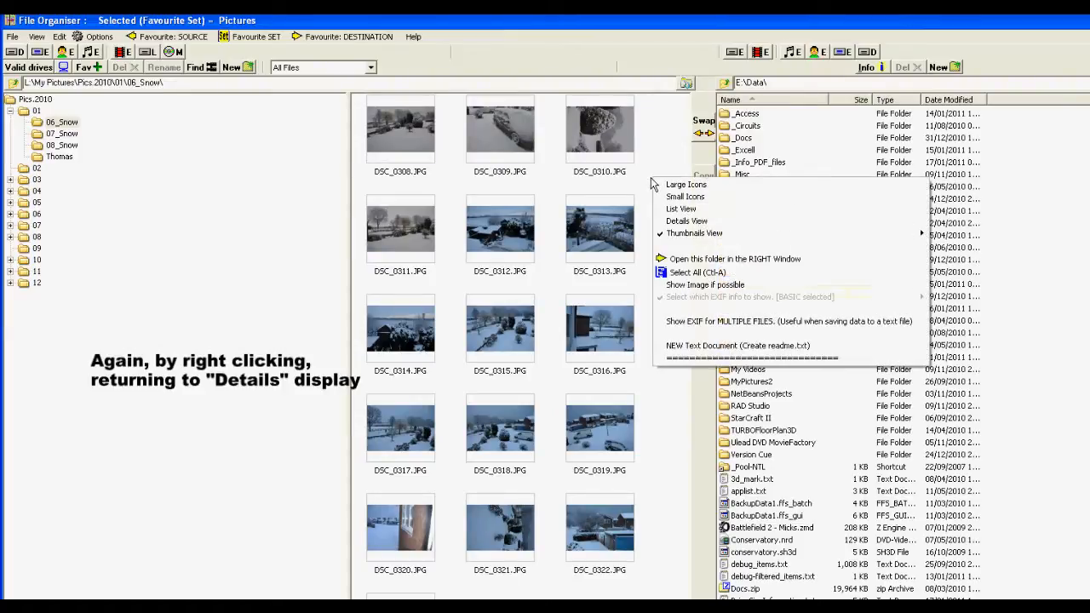
click(683, 223)
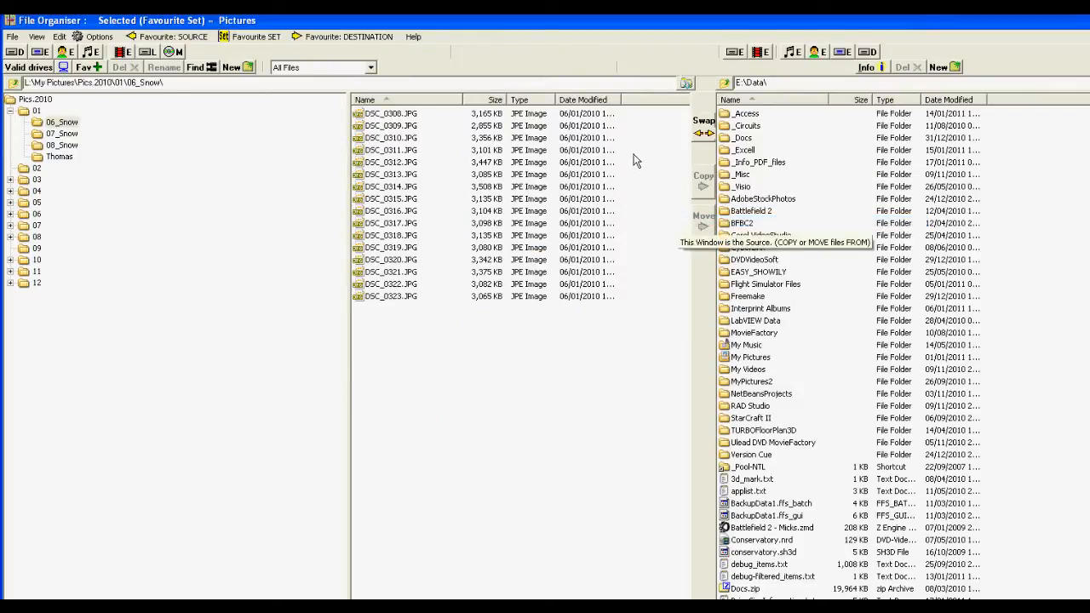
Step: In the favourite sets editor, set Locked to 2 for the Pictures set and update File Organiser with the change
click(267, 40)
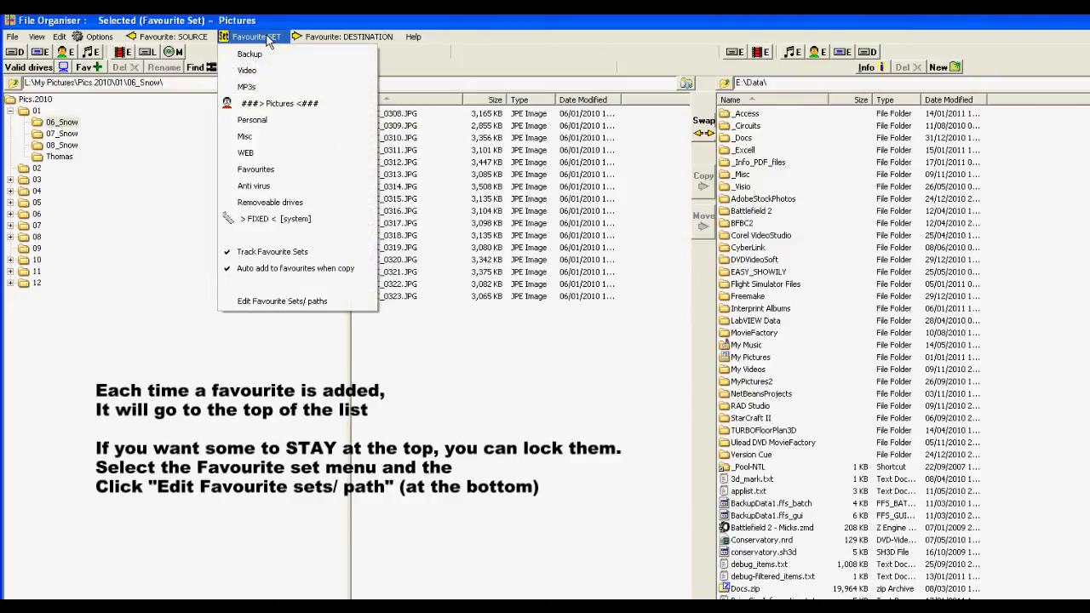
mouse_move(197, 36)
click(285, 301)
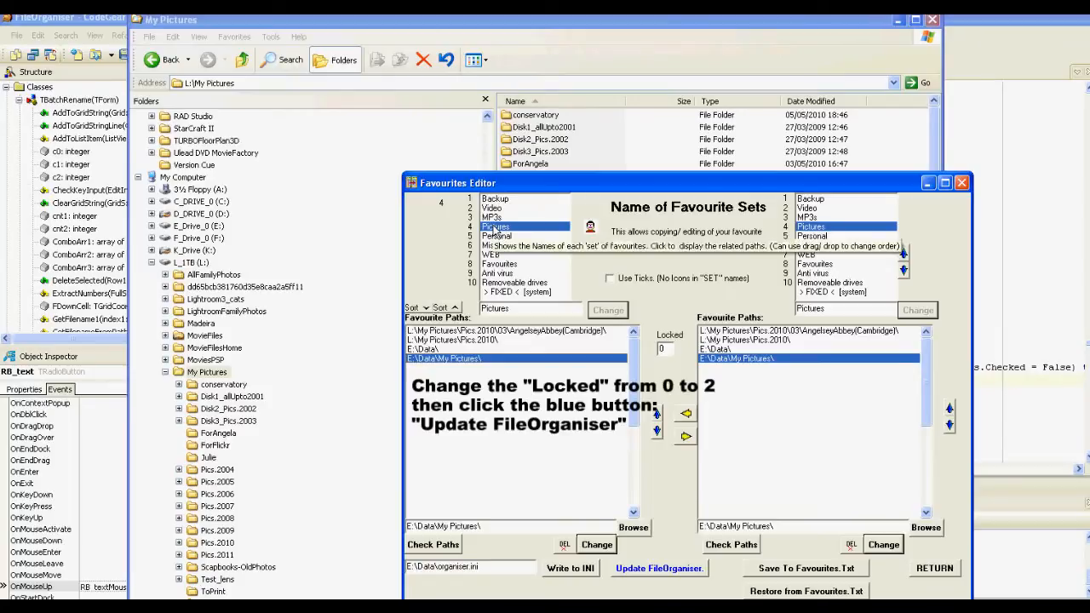
click(480, 332)
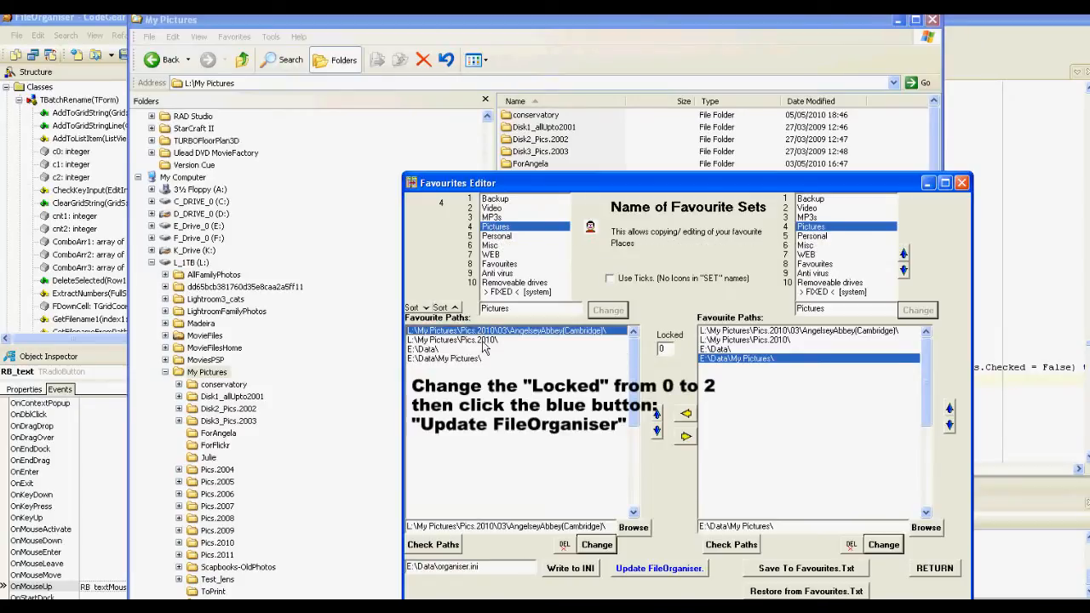
click(482, 341)
double_click(662, 348)
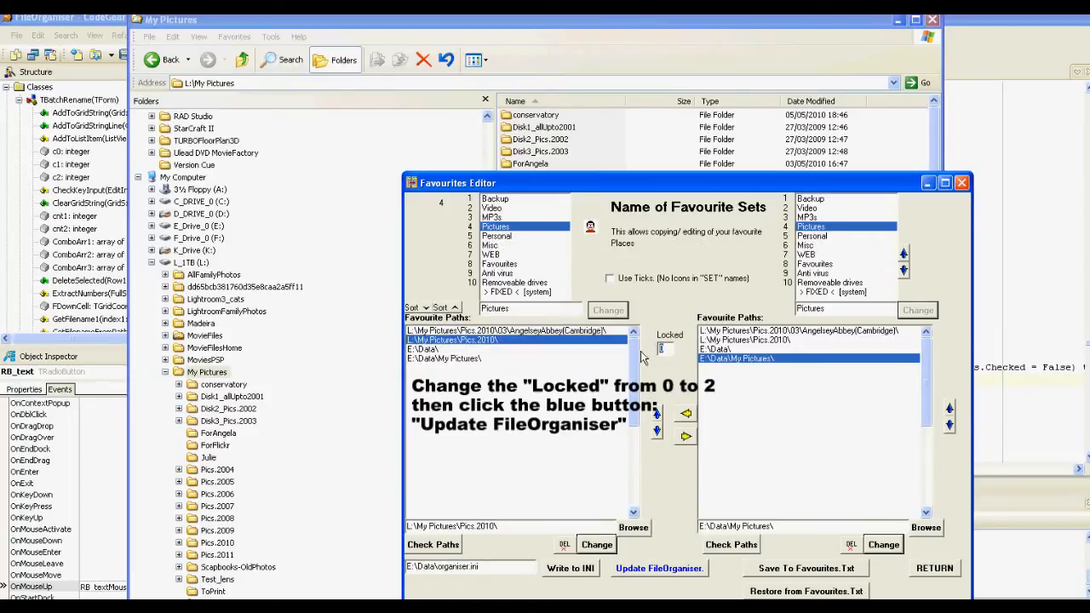
text(2)
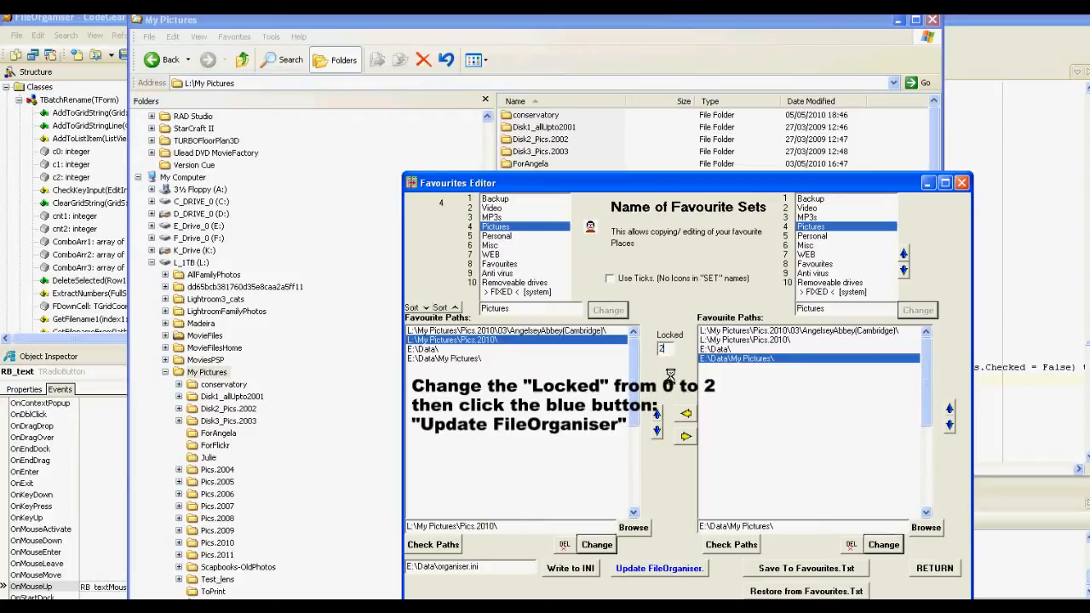
click(665, 570)
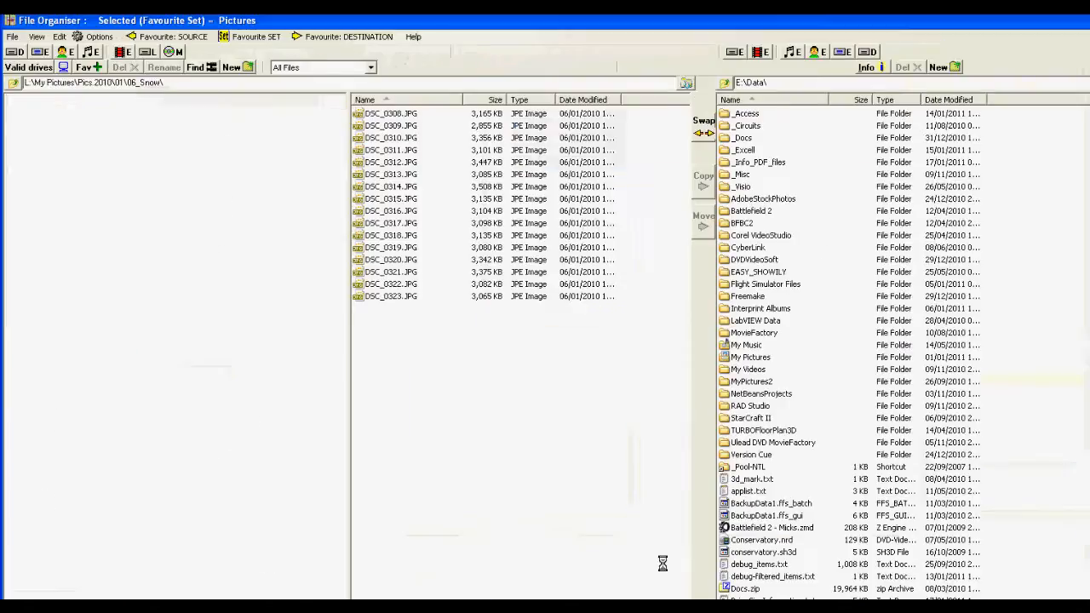
Step: Check the source favourites for padlocked entries and open L:\My Pictures\Pics.2010\ from the list
click(255, 39)
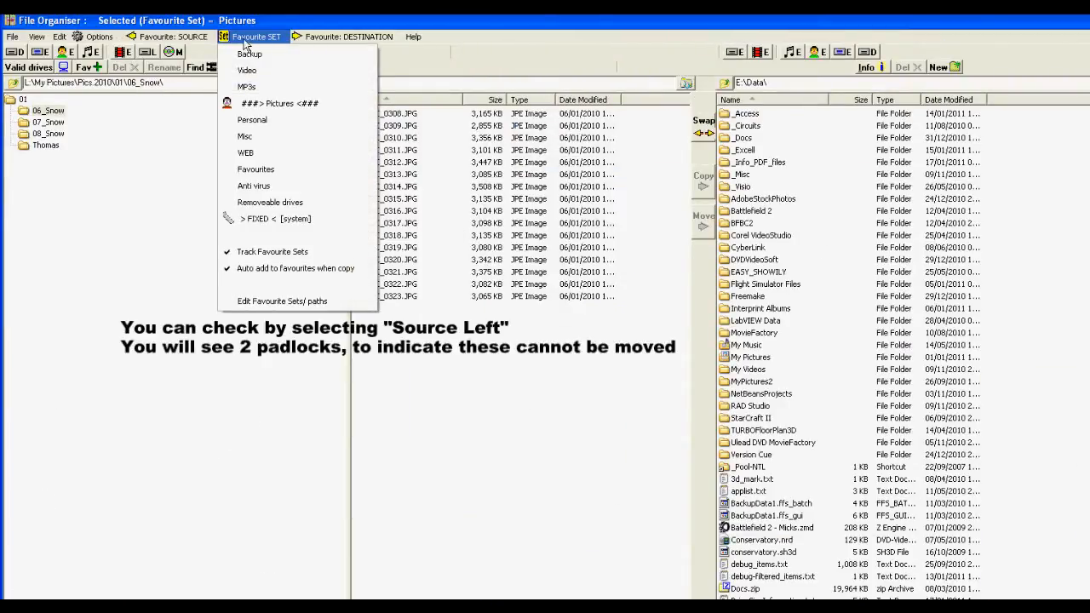
mouse_move(200, 38)
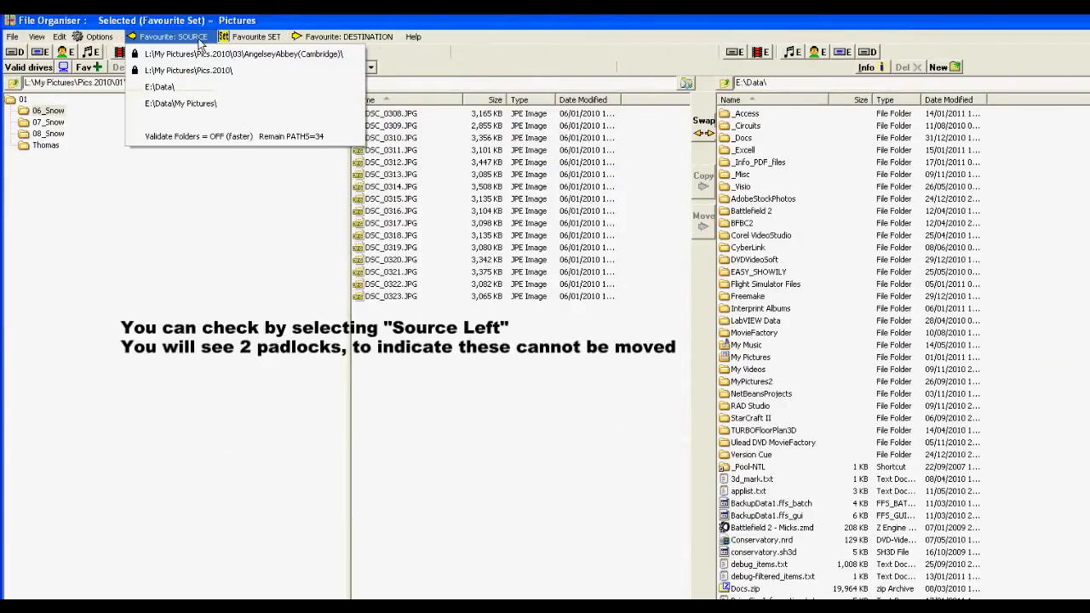
click(170, 71)
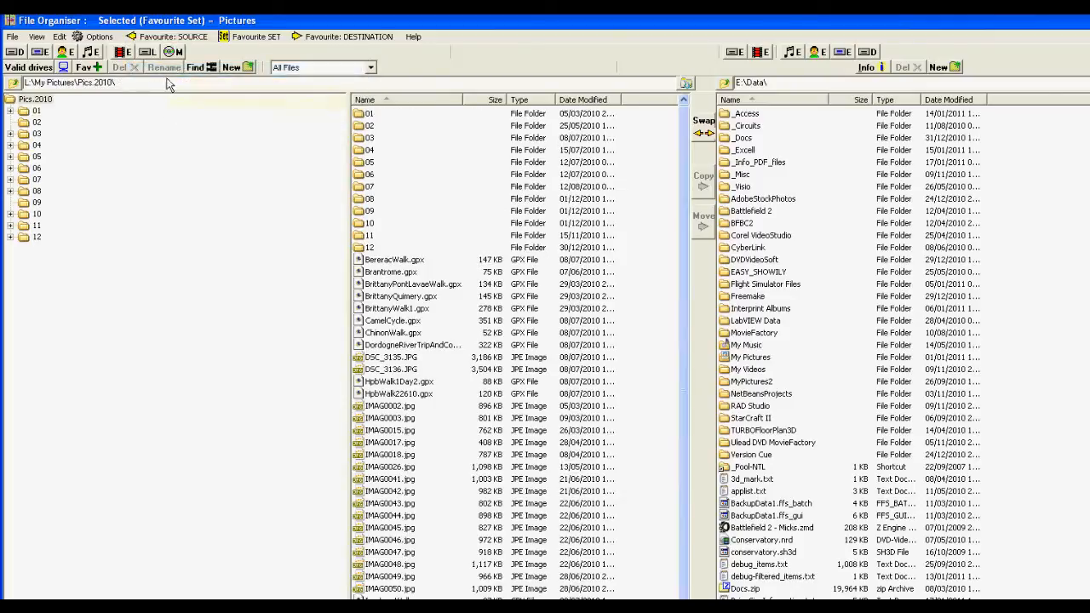
Step: Add the Pics.2010\07 folder to the favourites and check its place in the source favourites list
click(27, 181)
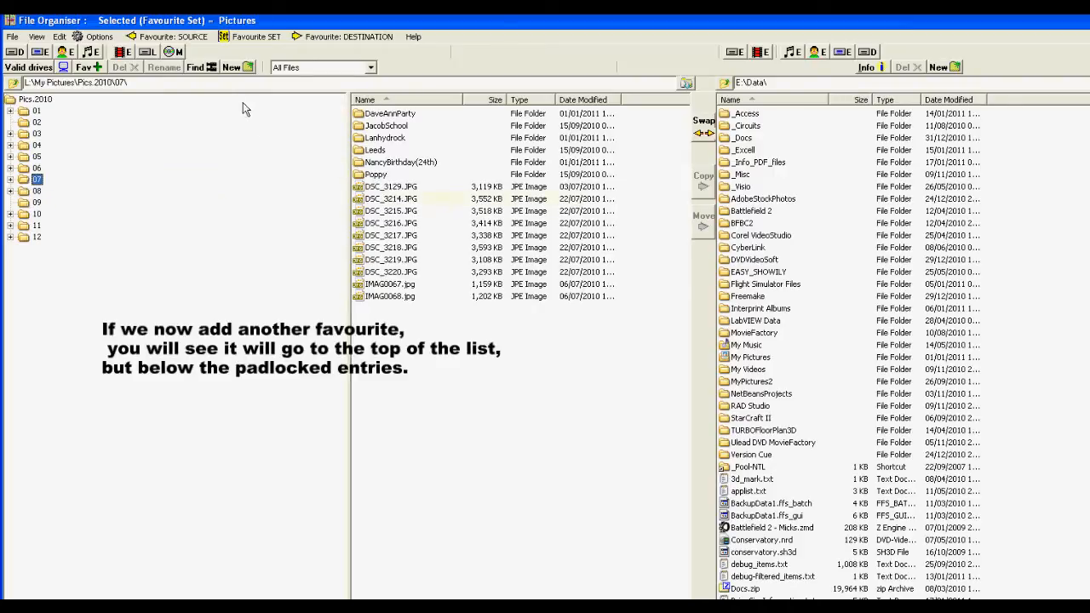
click(88, 67)
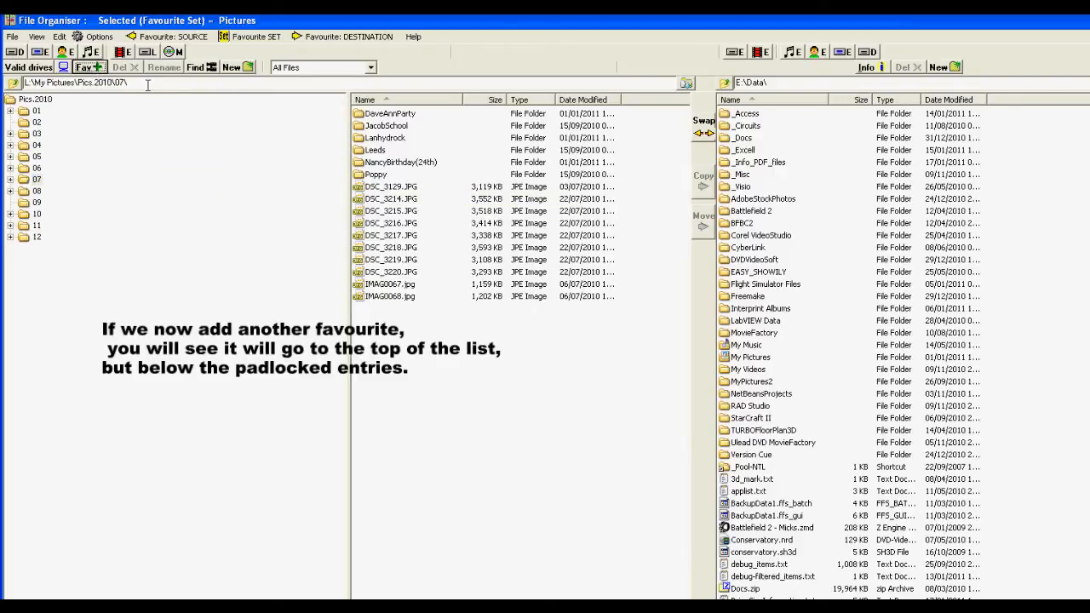
click(190, 40)
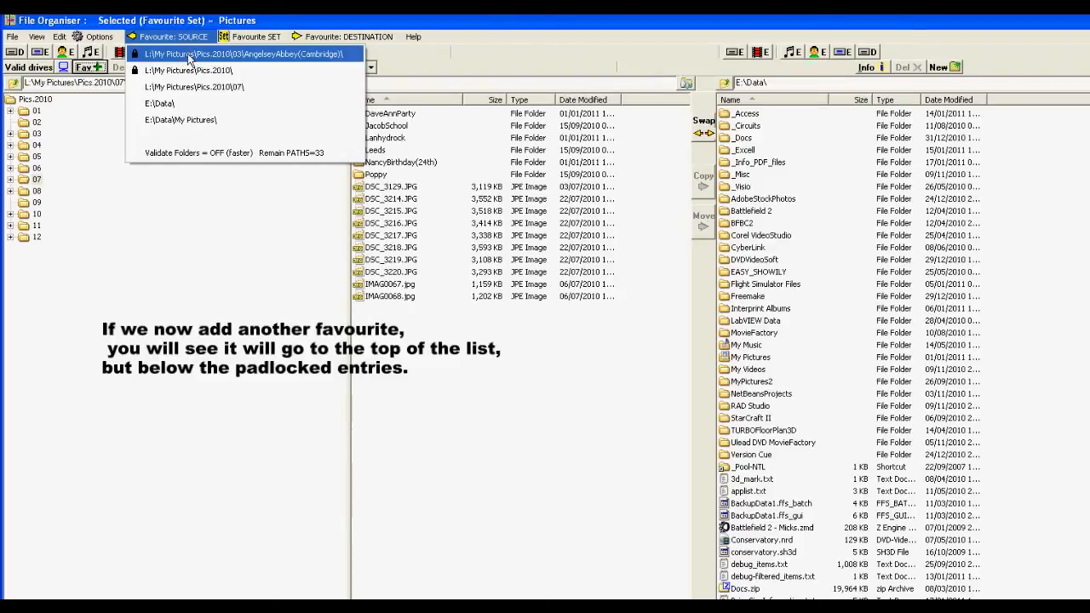
Step: Open 07's Leeds subfolder in both the source and destination windows and set the destination's first E drive button to that folder
click(12, 181)
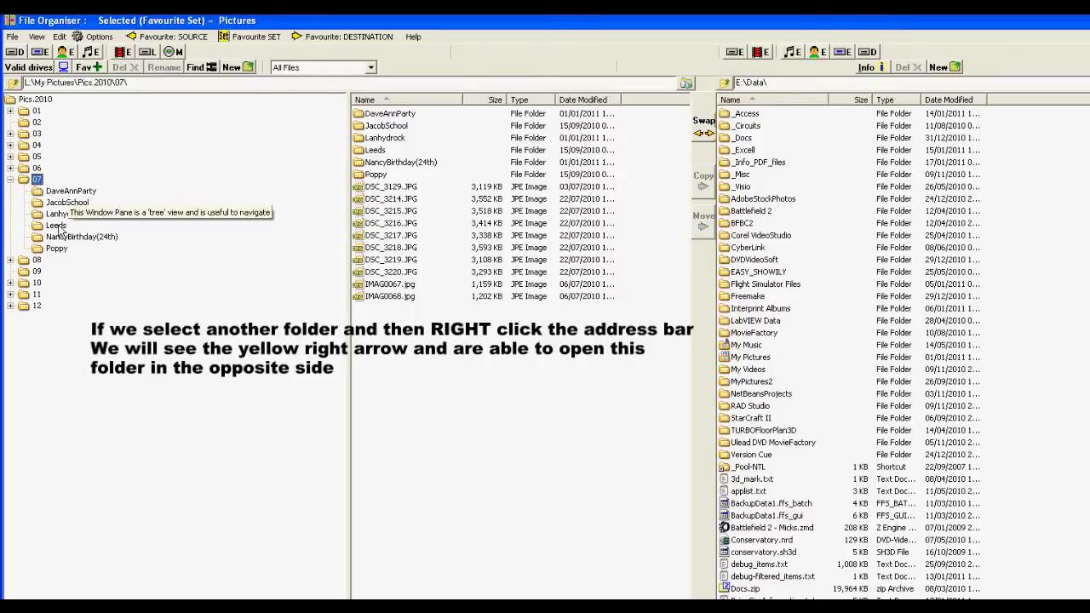
click(57, 226)
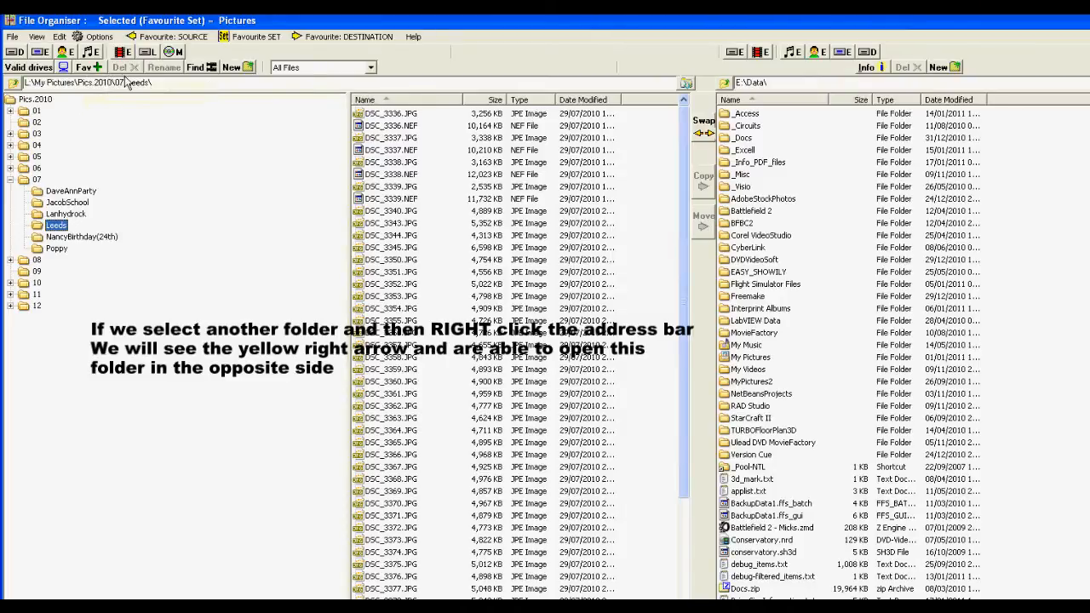
right_click(126, 83)
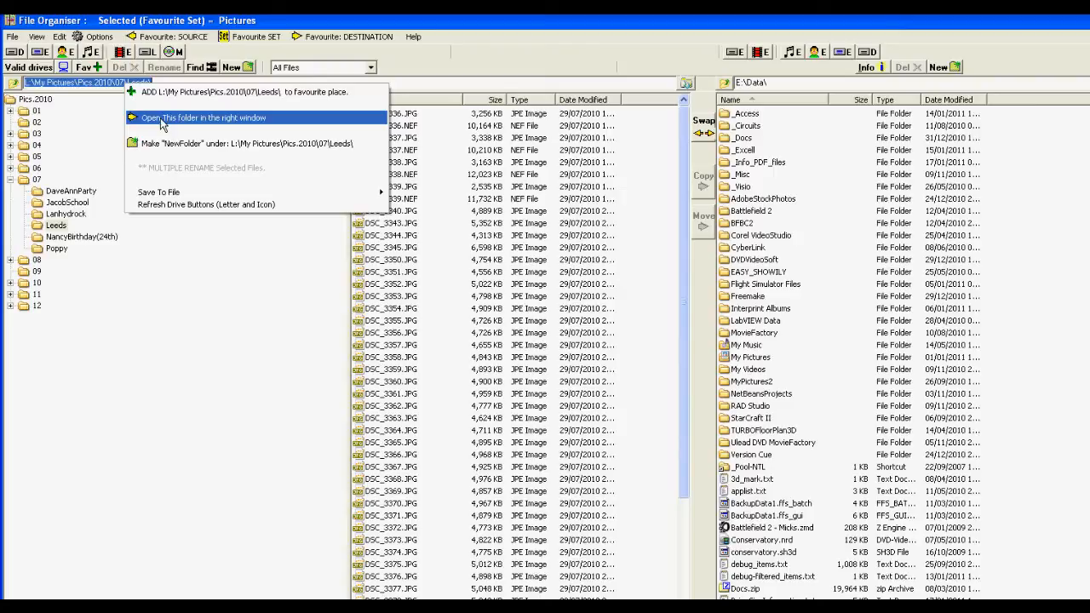
click(161, 122)
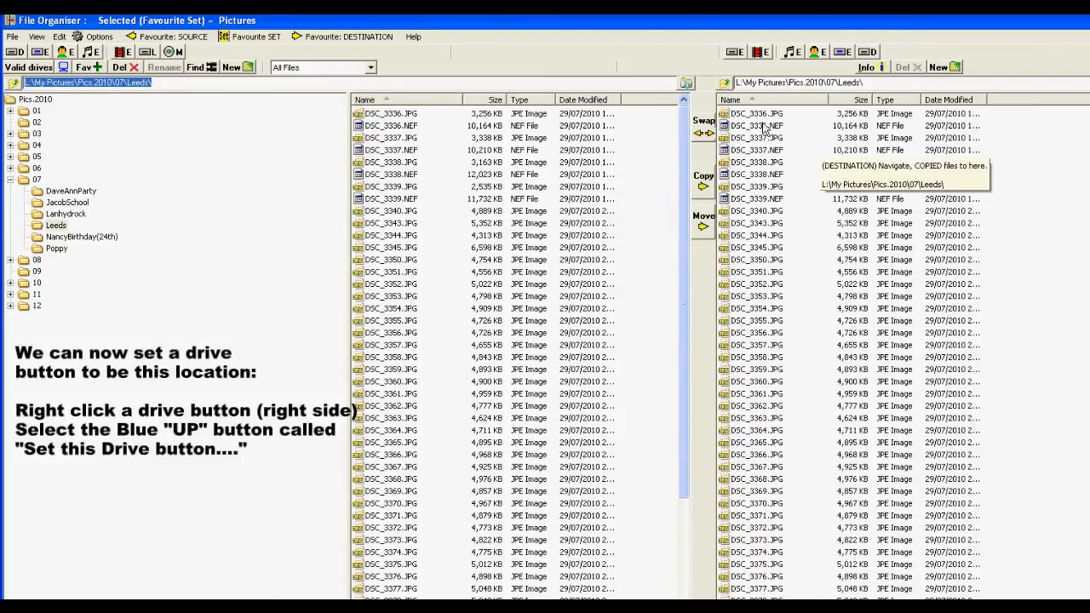
right_click(740, 57)
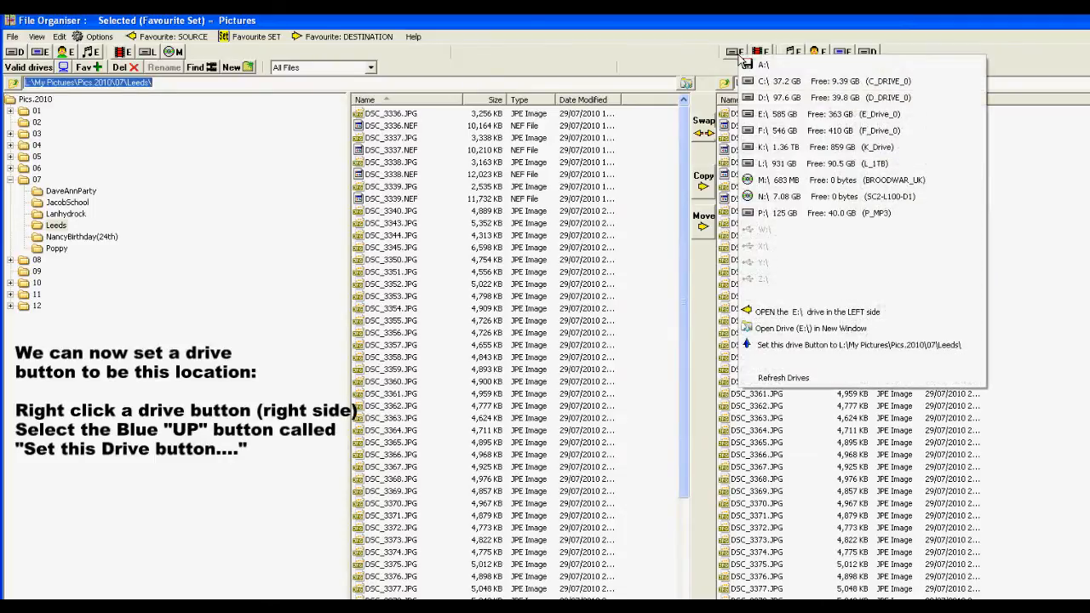
click(797, 345)
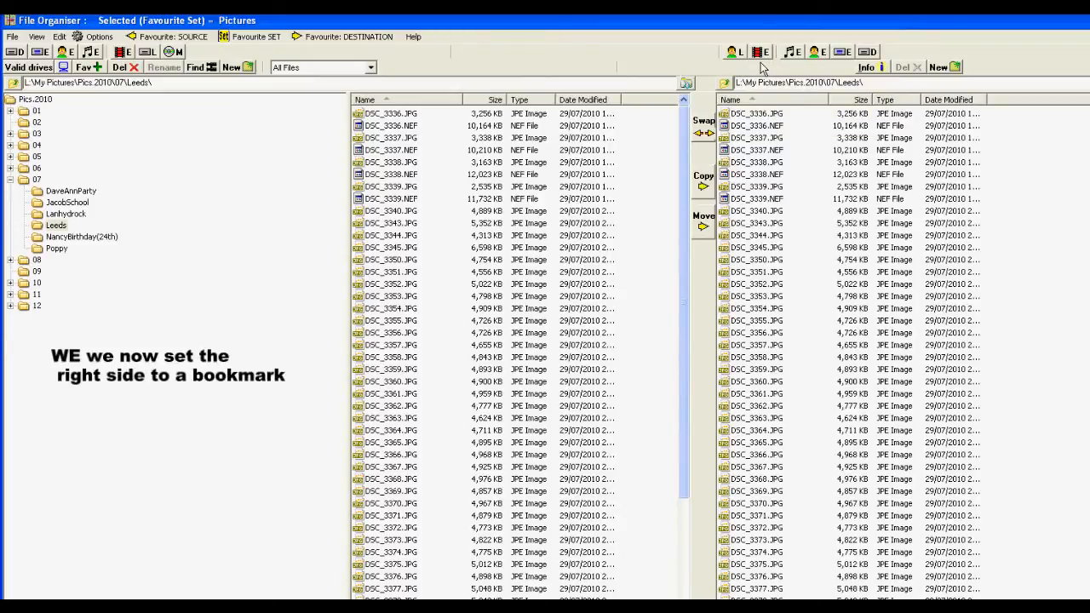
Step: Open Pics.2010 from the destination favourites and return to the Leeds folder with the reassigned L drive button
click(387, 40)
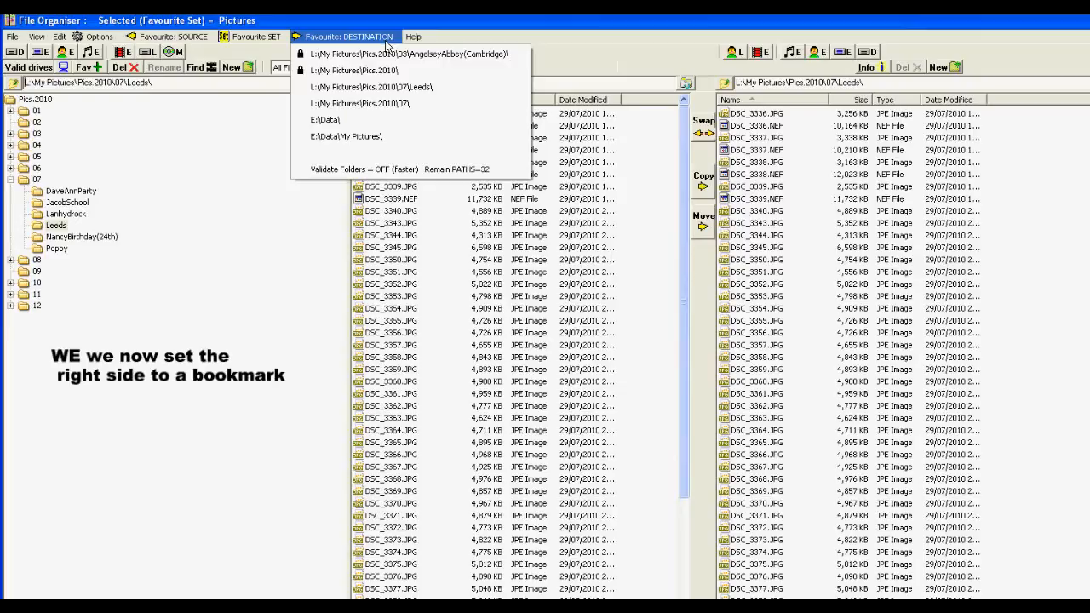
click(426, 70)
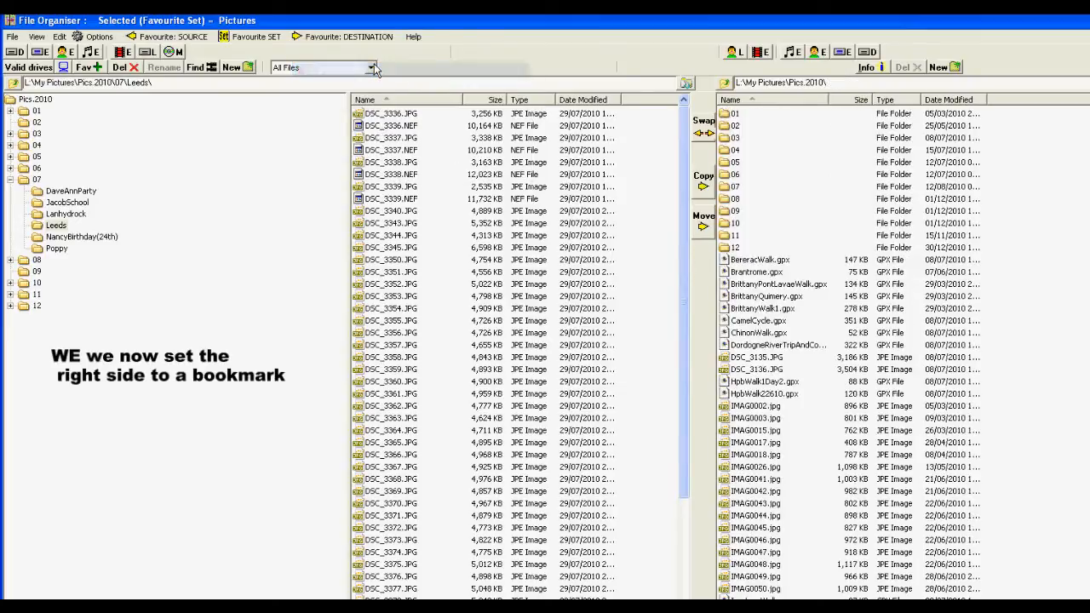
click(738, 54)
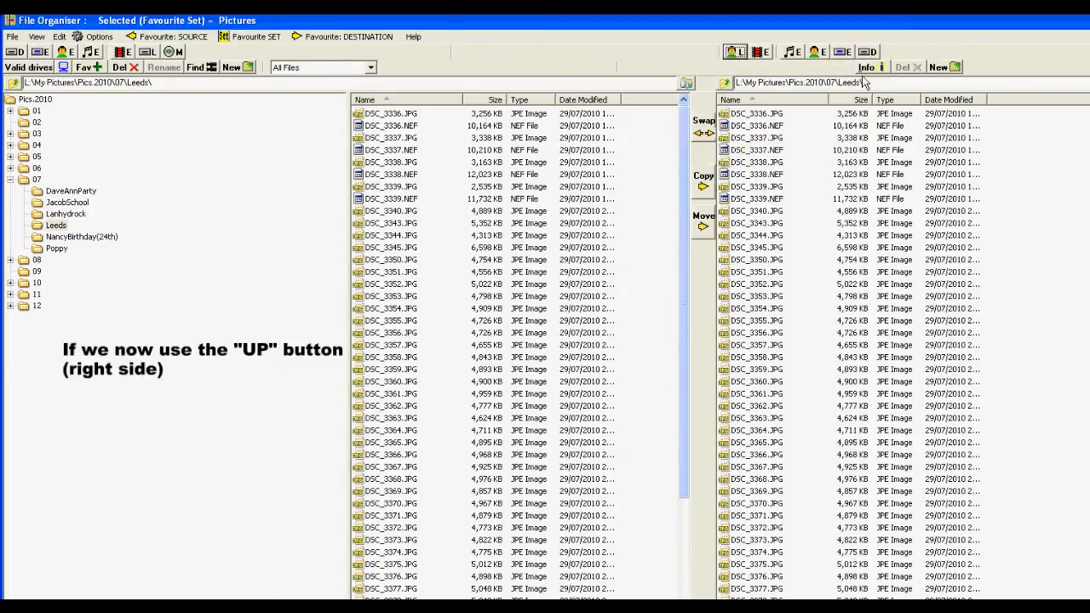
Step: Go up to the 07 folder in the destination window, show its folder information and sort it by descending size
click(724, 83)
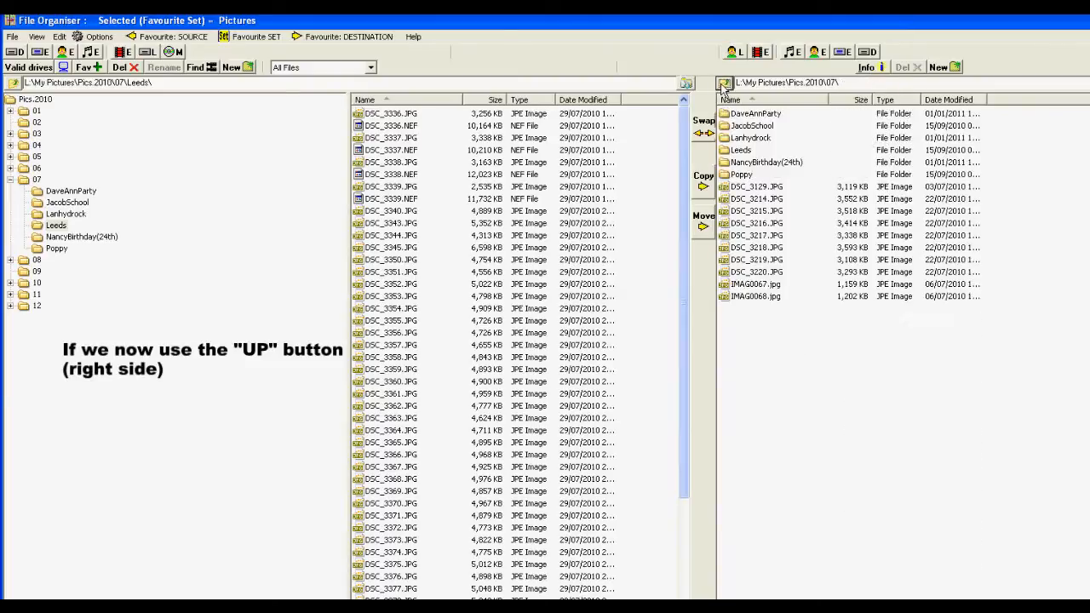
click(869, 68)
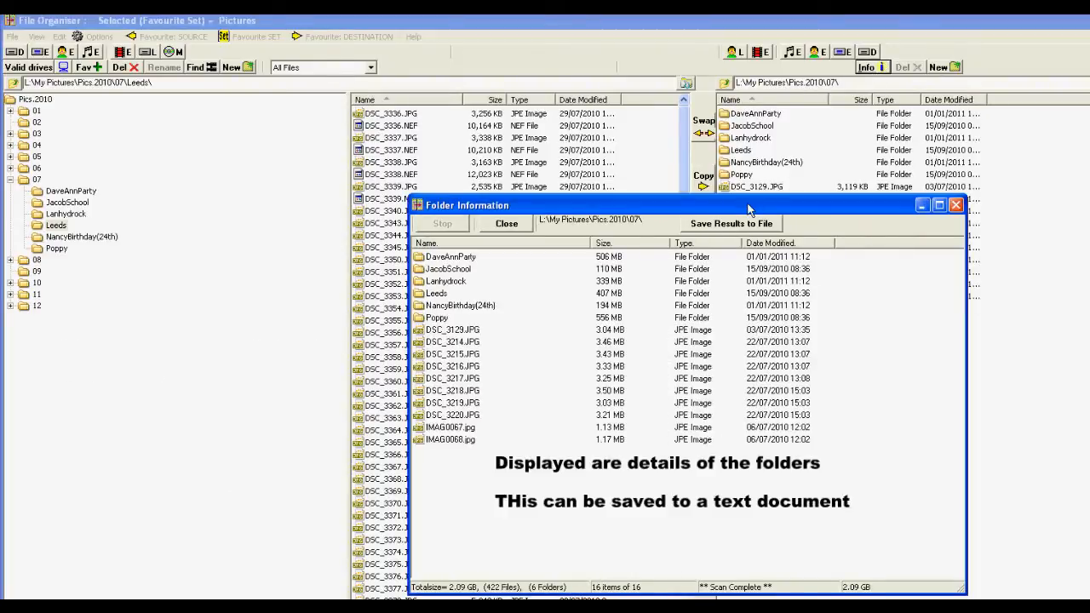
drag(752, 205, 673, 142)
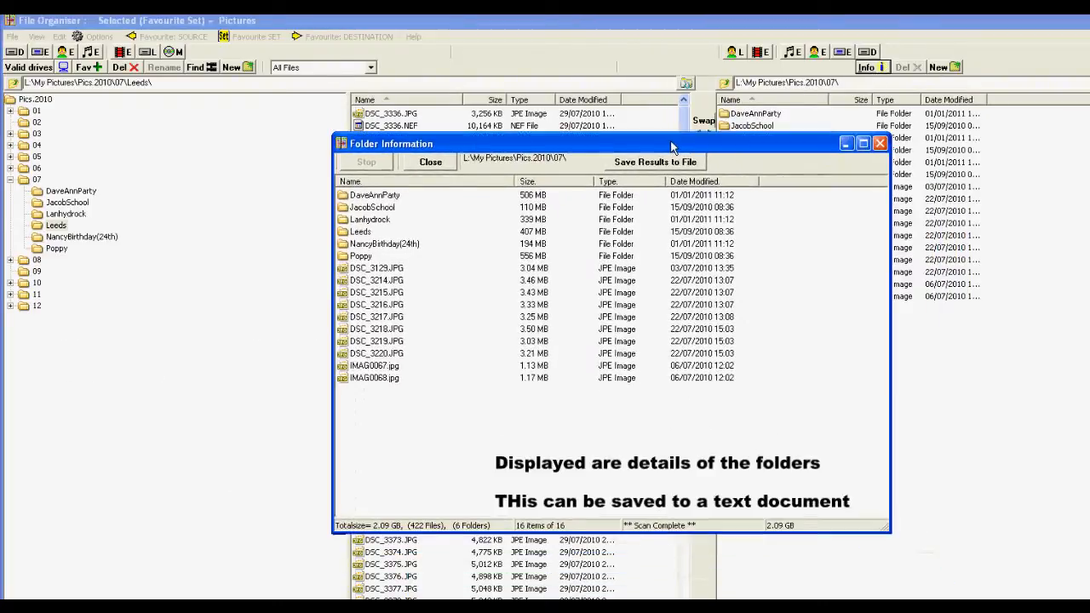
click(530, 180)
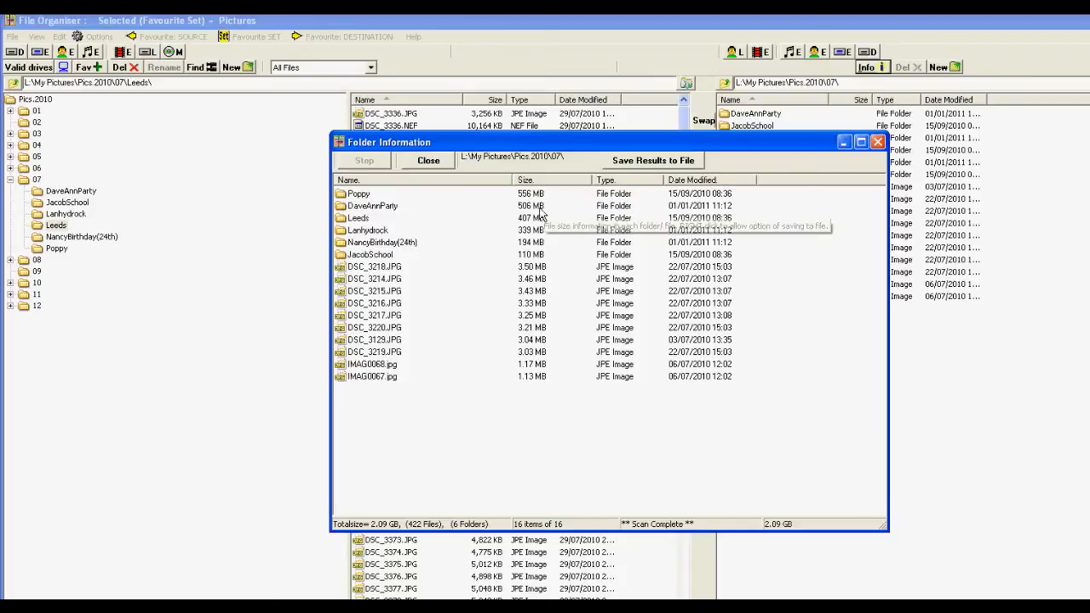
Step: Save the folder information results to the suggested text file in E:\Data, open that file to view it and close it again
right_click(506, 218)
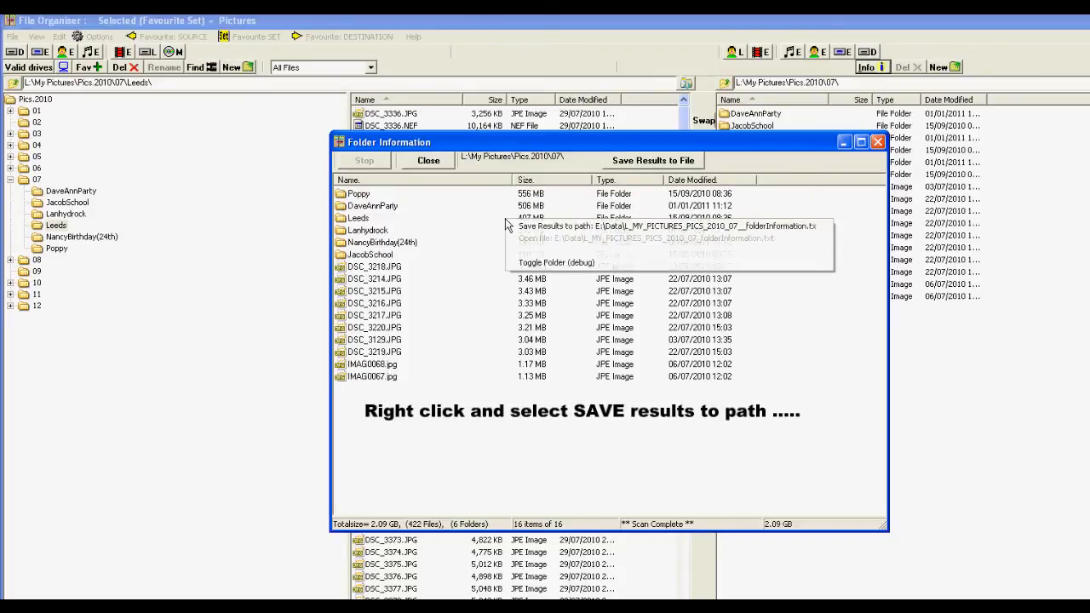
click(562, 226)
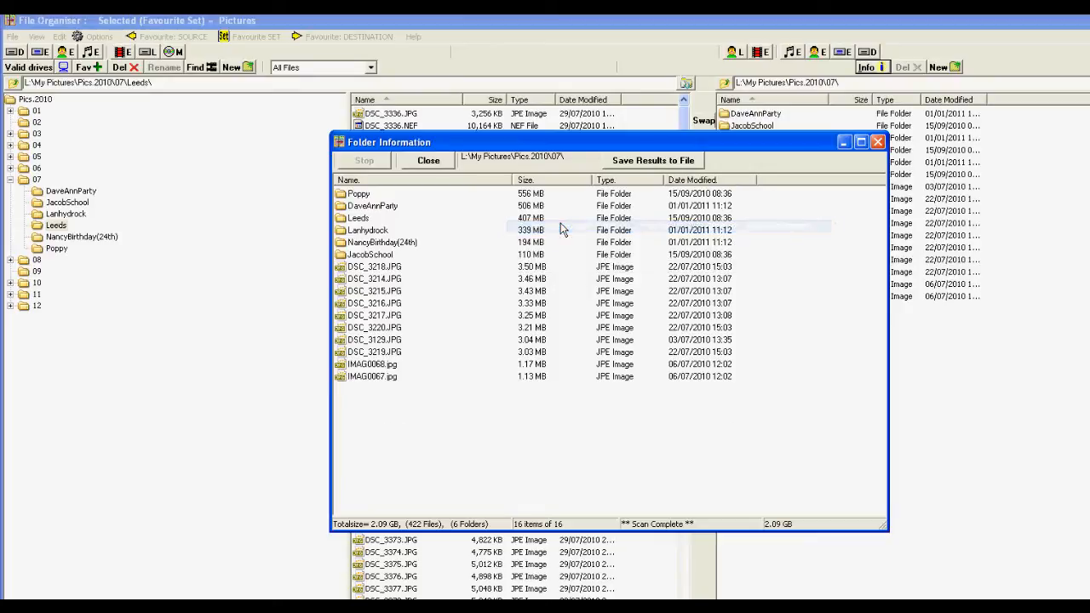
right_click(499, 219)
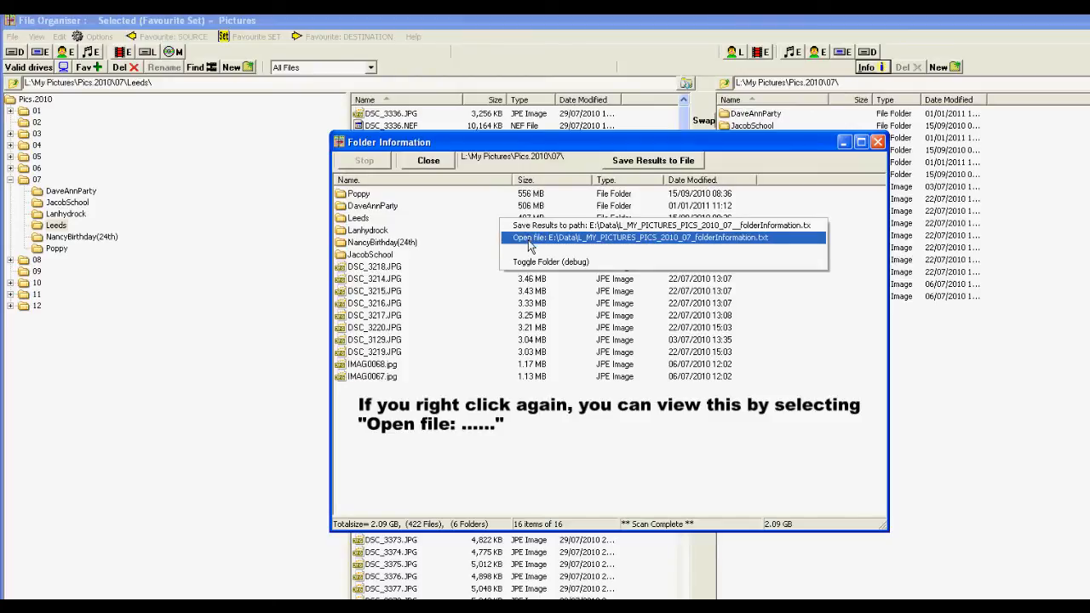
click(530, 238)
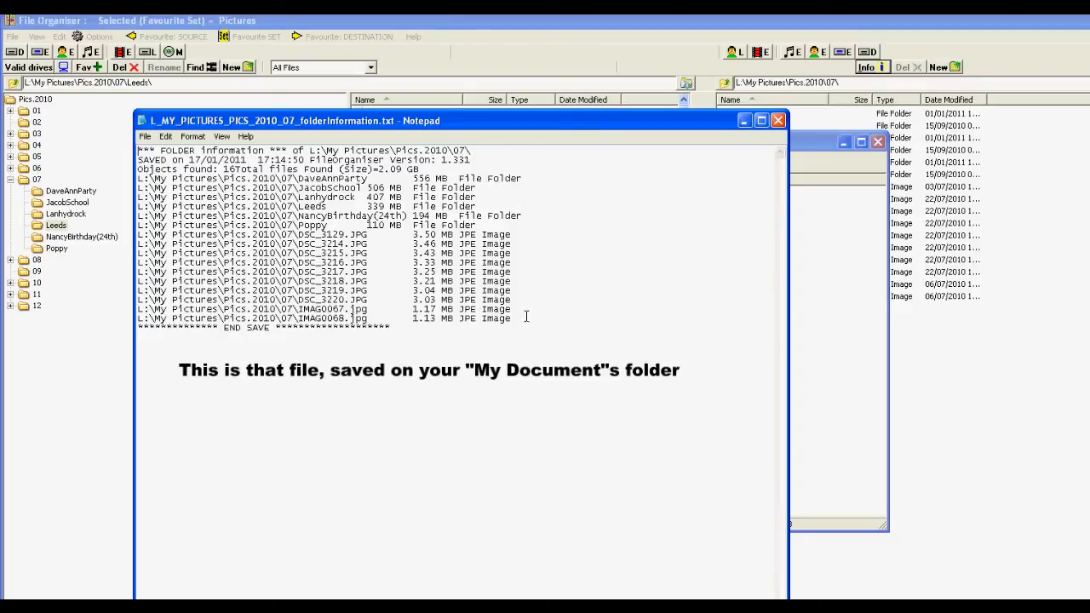
click(779, 122)
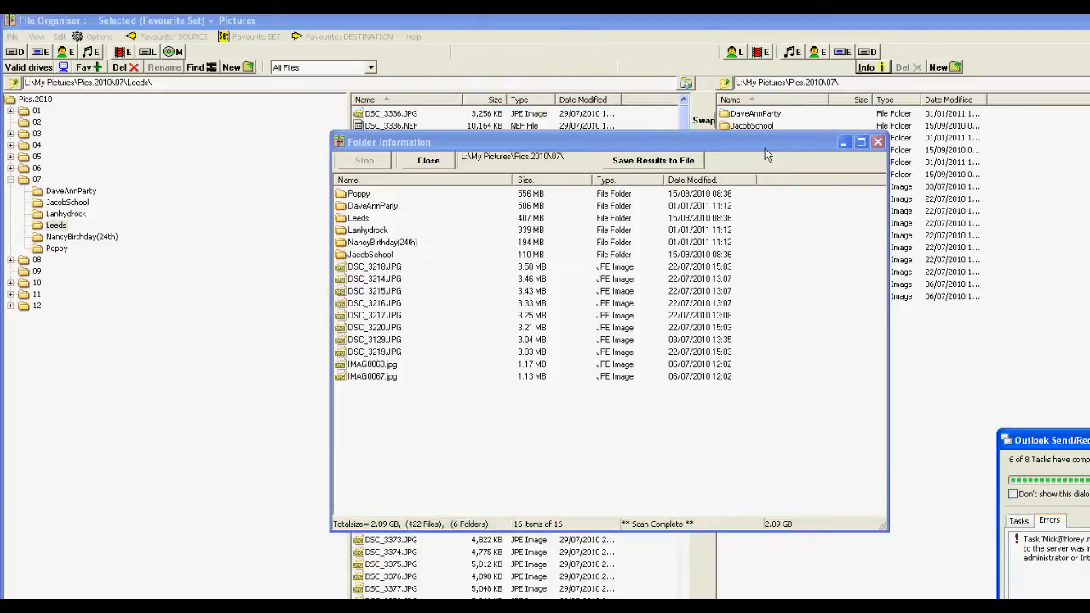
Step: Close the folder information window and define a filter with the search string jpg for the source file list
drag(728, 144, 758, 147)
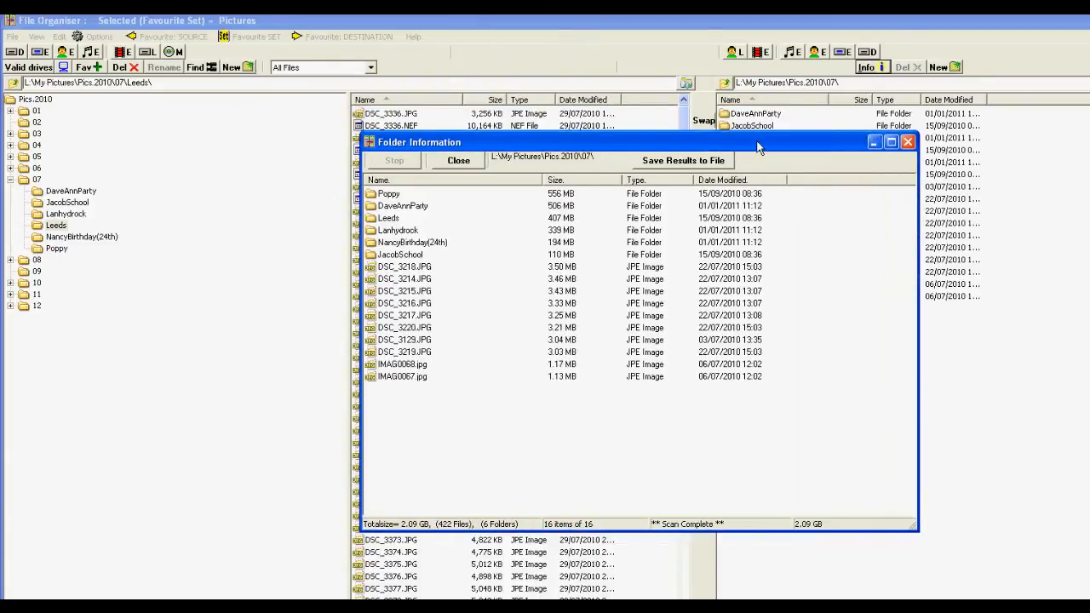
click(908, 141)
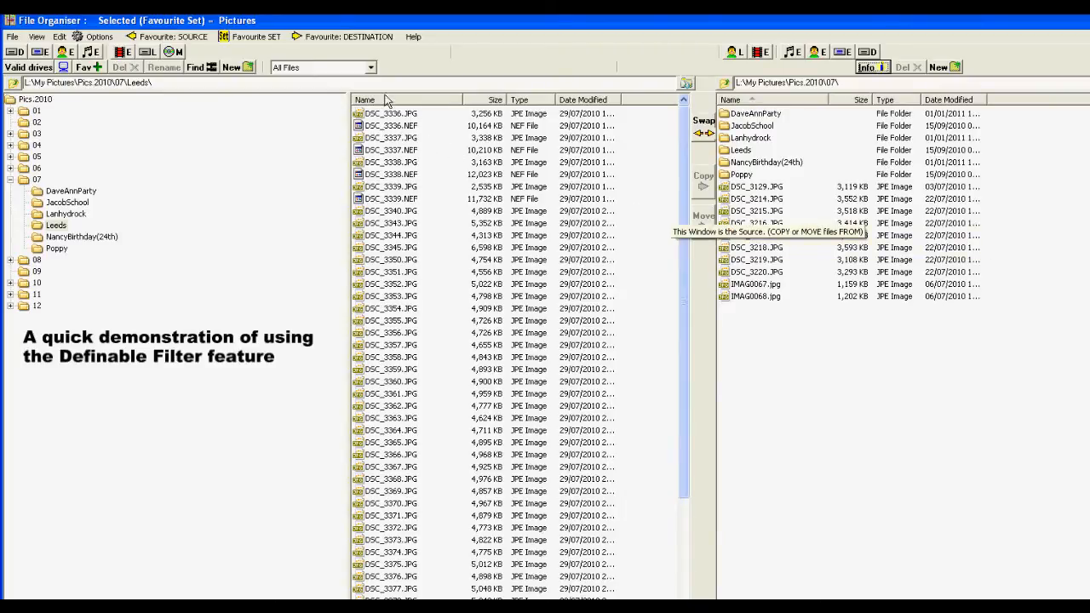
click(371, 69)
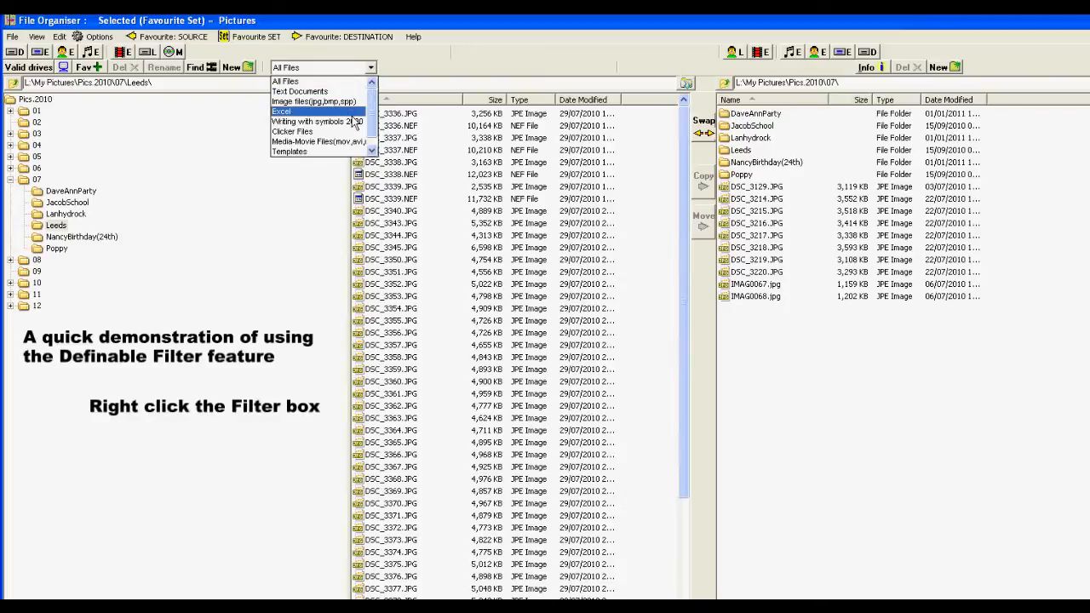
click(369, 70)
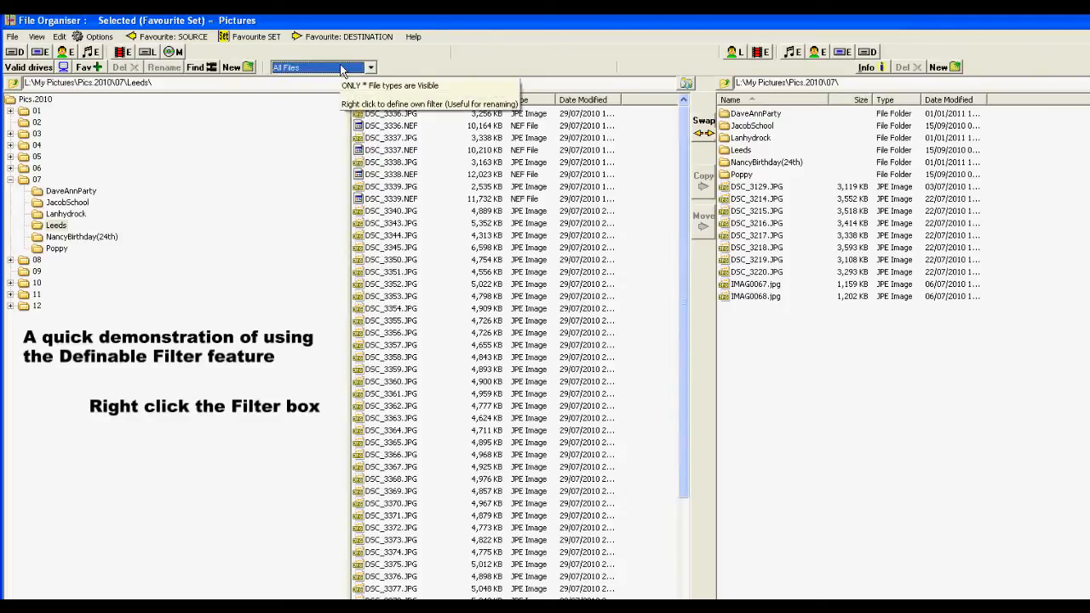
right_click(341, 71)
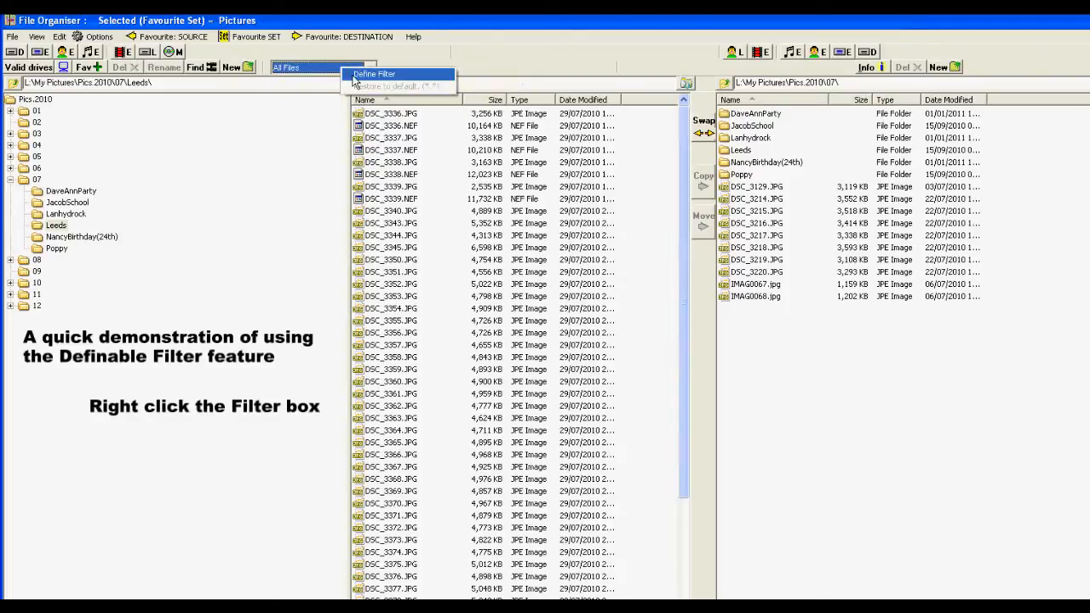
click(365, 77)
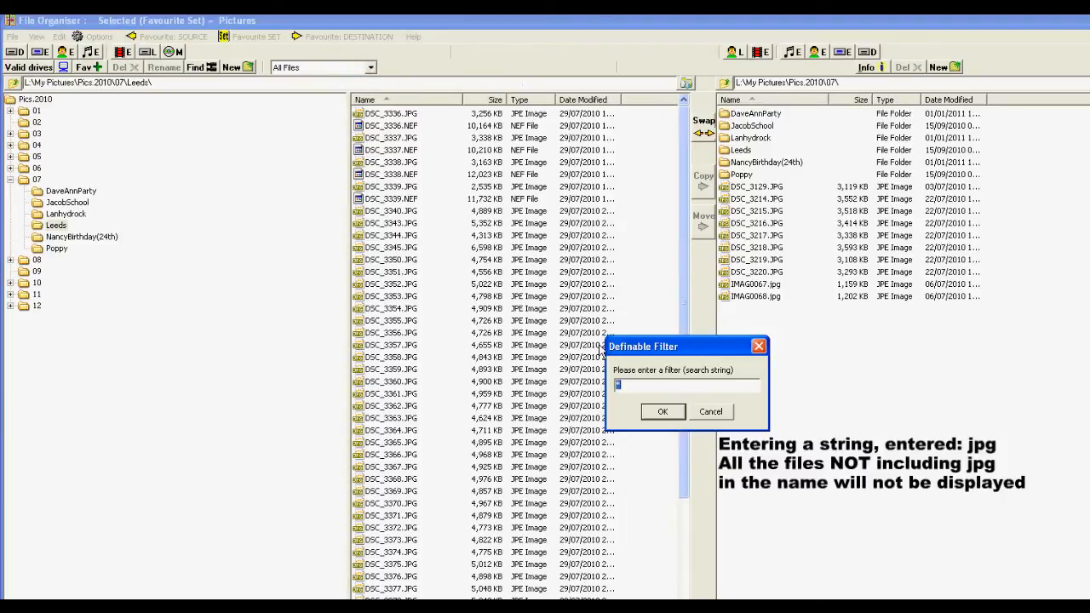
text(jpg)
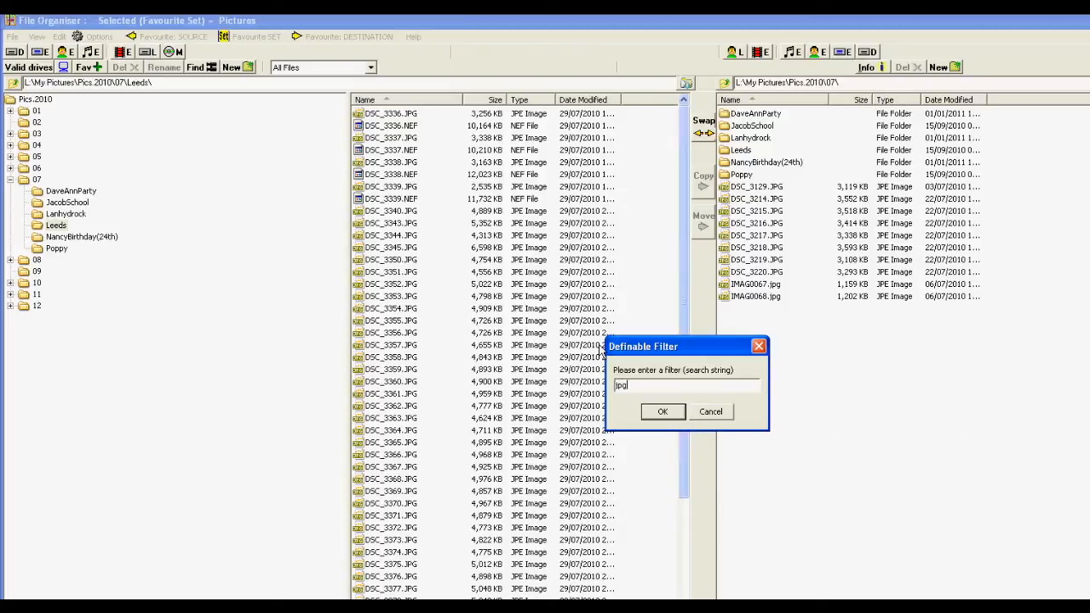
key(Return)
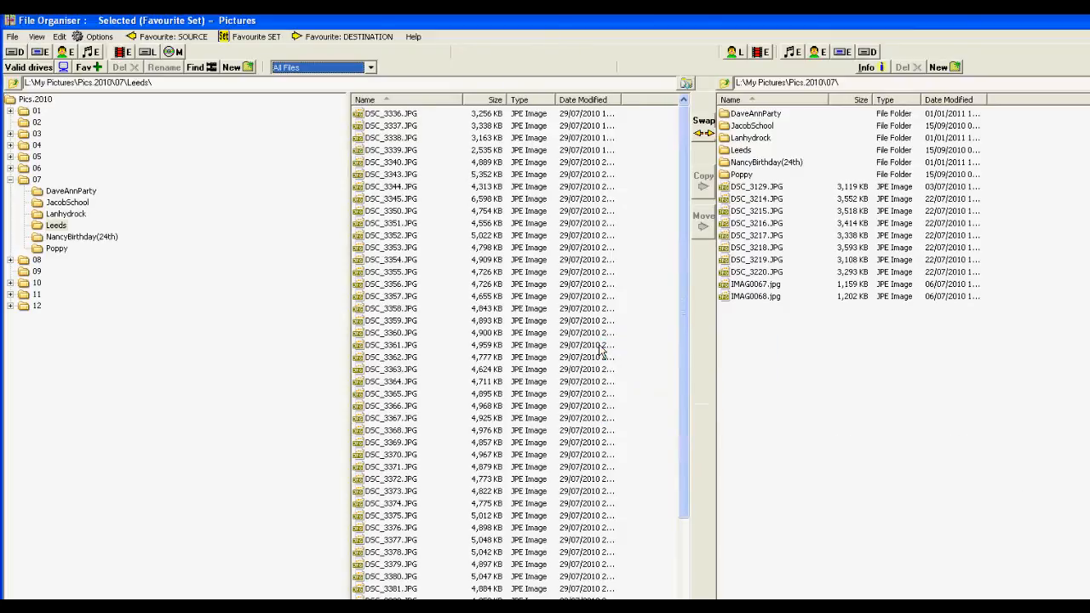
Step: Redefine the source file list's filter with the search string 33
right_click(362, 73)
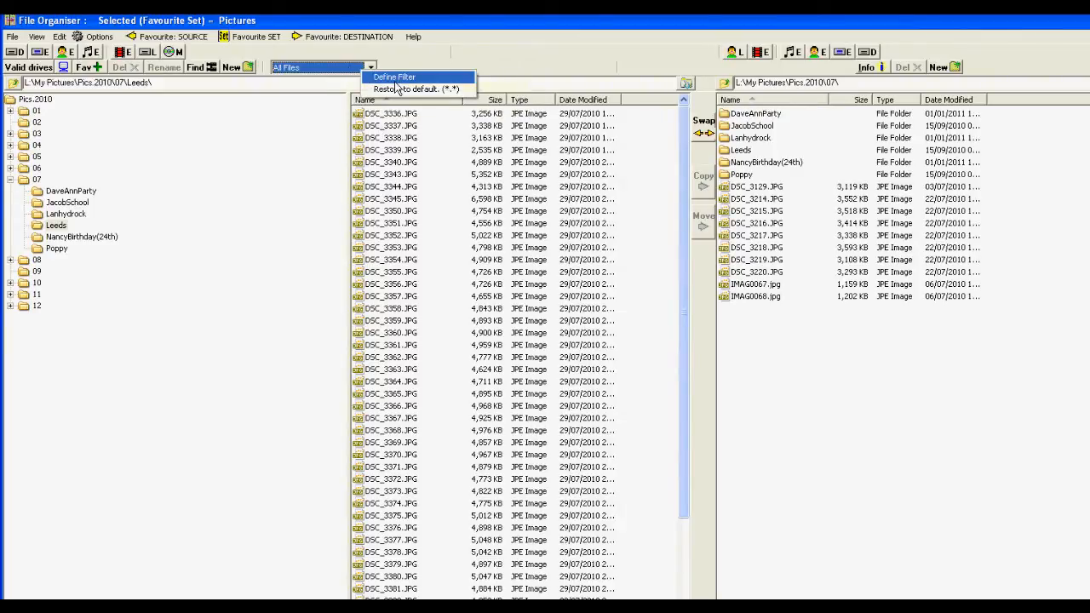
click(395, 82)
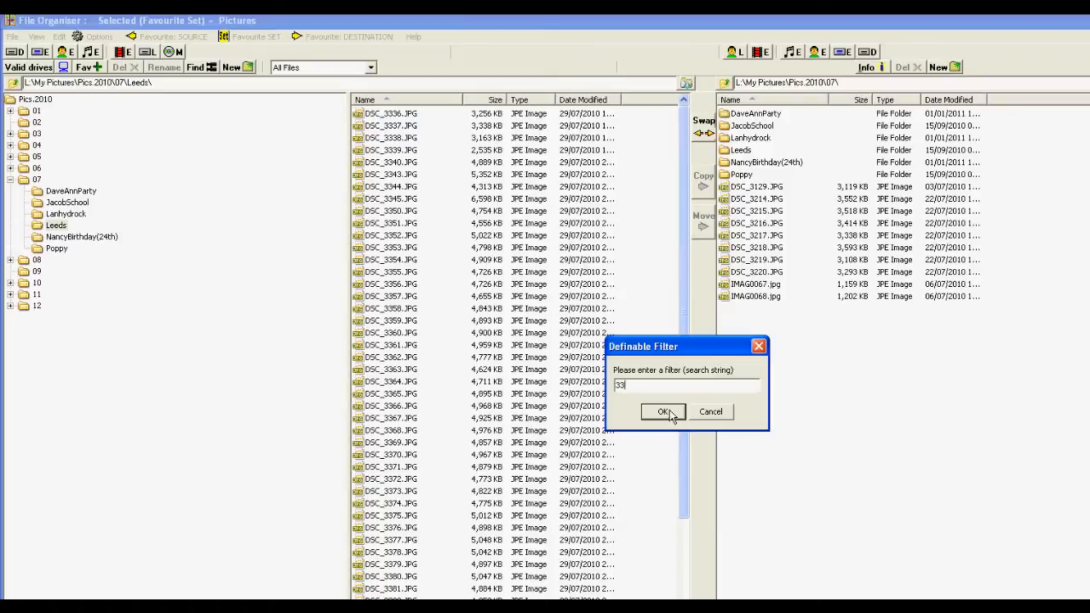
click(663, 412)
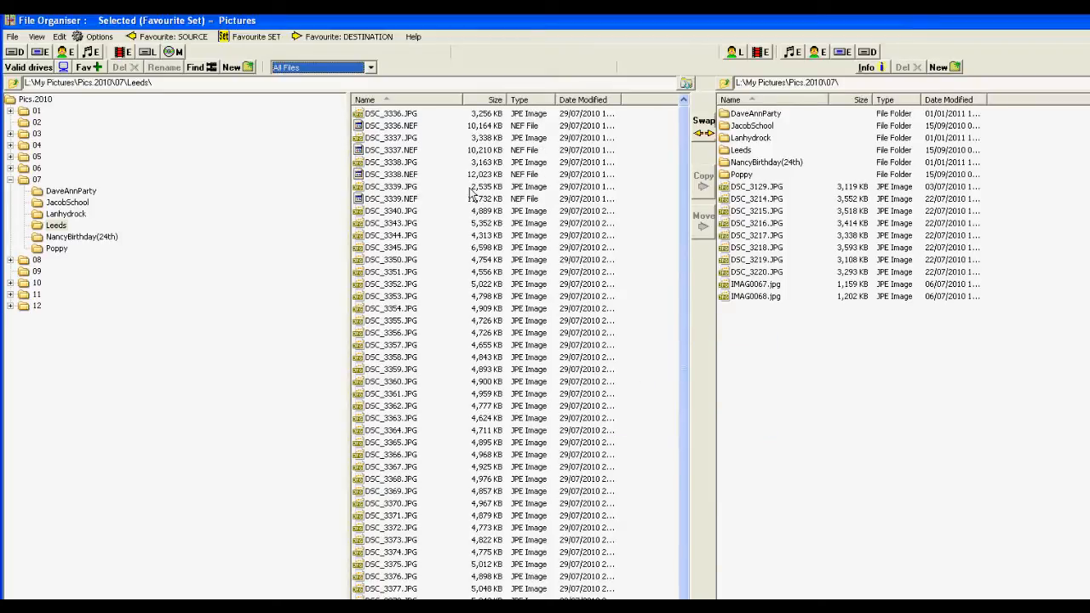
mouse_move(684, 136)
mouse_down()
mouse_move(684, 303)
mouse_move(684, 121)
mouse_up()
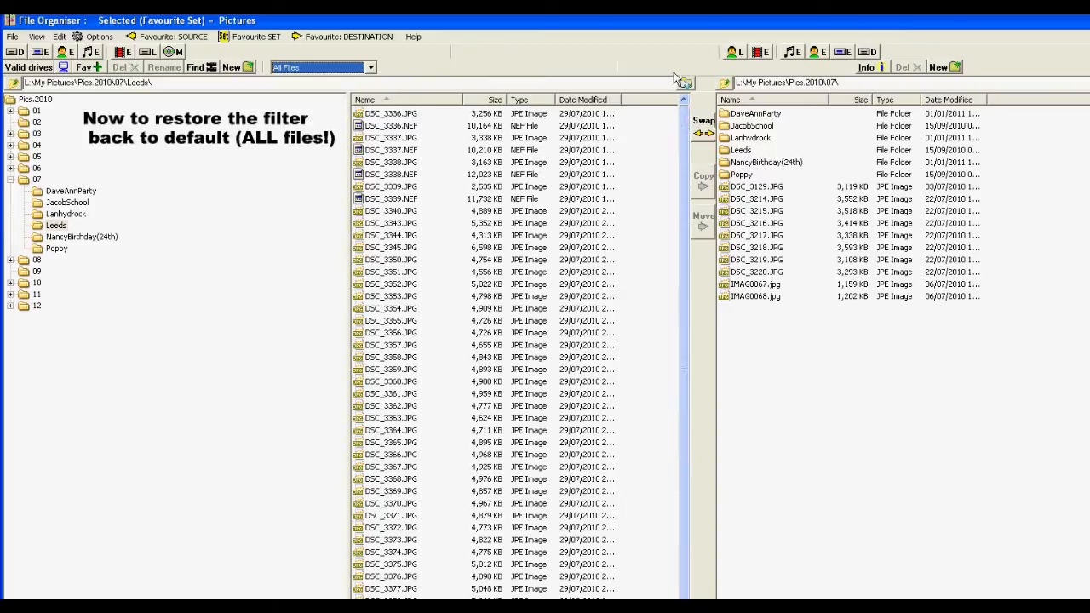
Step: Restore the file filter to its default (*.*) and open the Pics.2010 folder in the source window
right_click(364, 71)
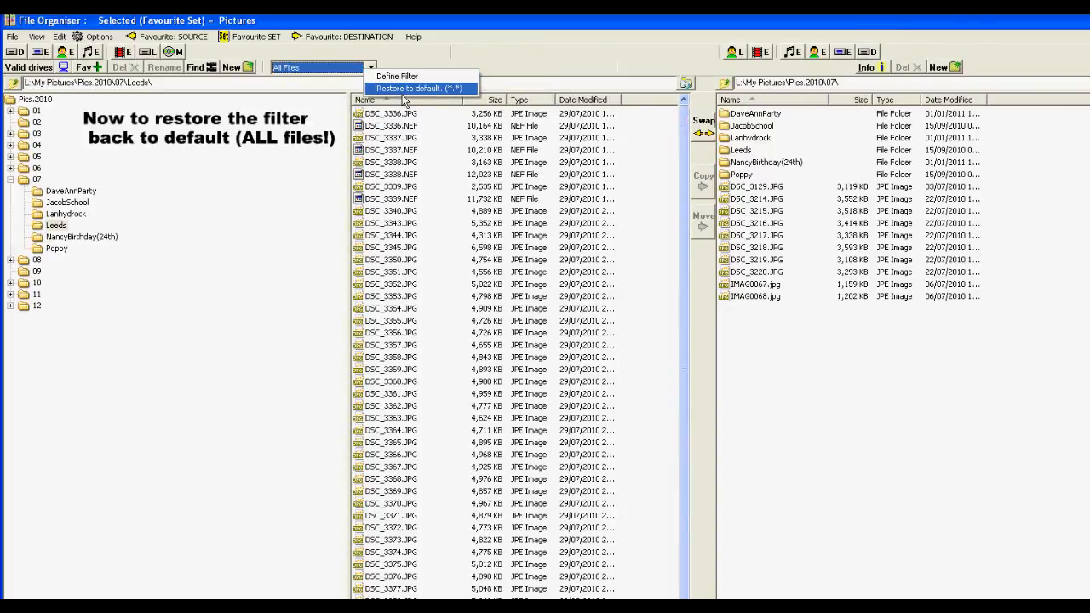
click(403, 90)
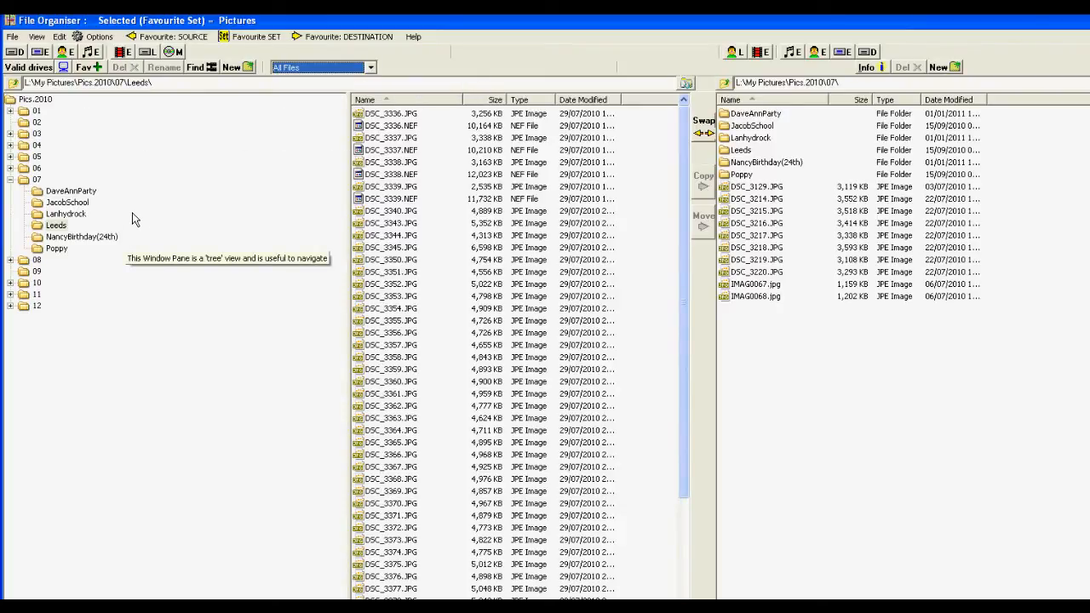
click(25, 99)
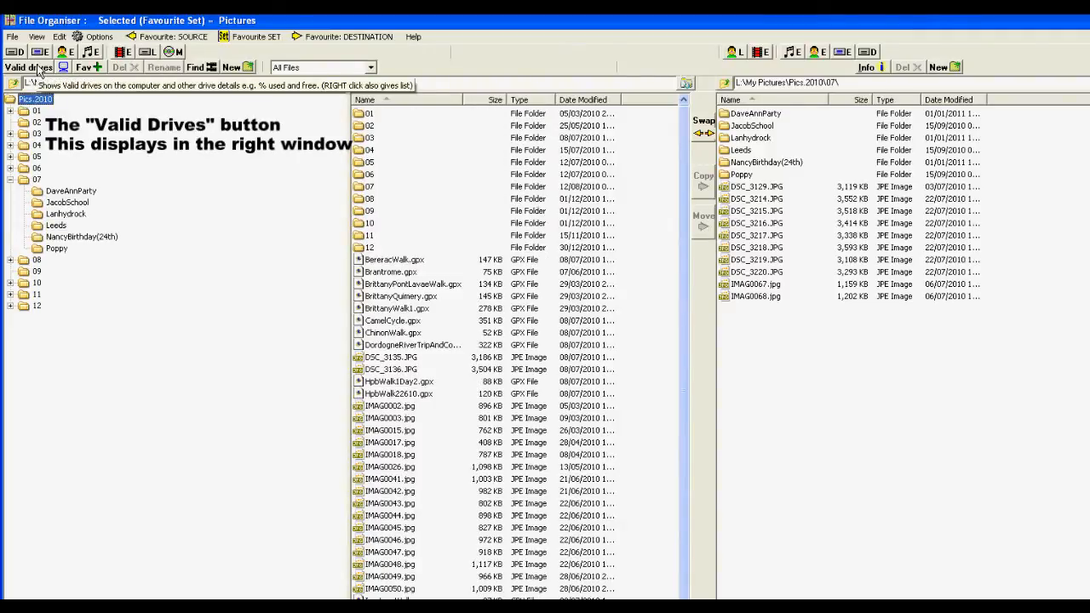
Step: Display the list of valid drives and save it to E:\Data\DriveSizeInformation.txt
click(38, 70)
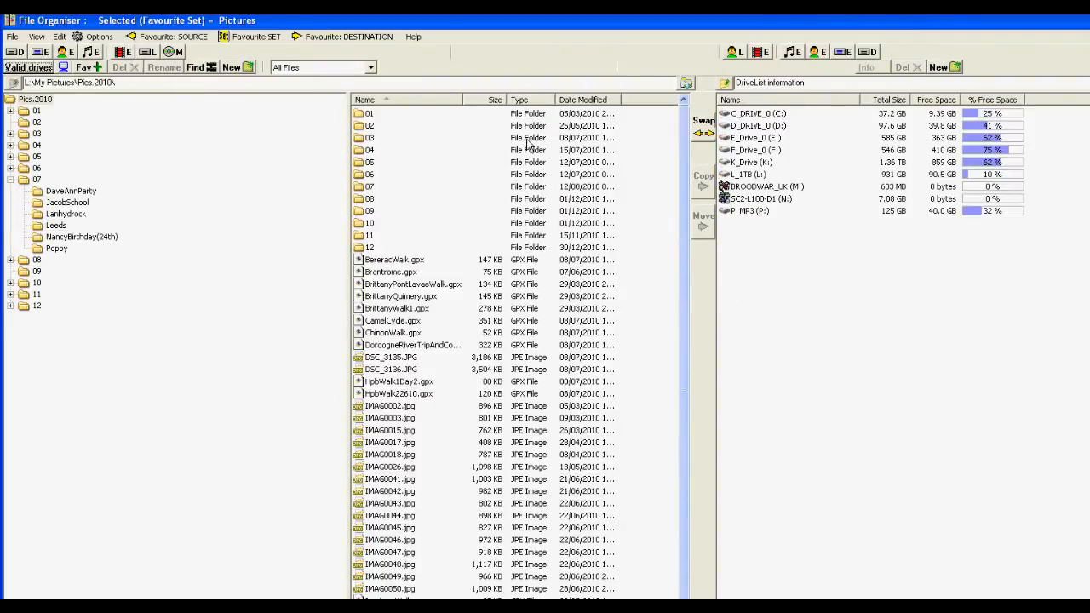
right_click(816, 143)
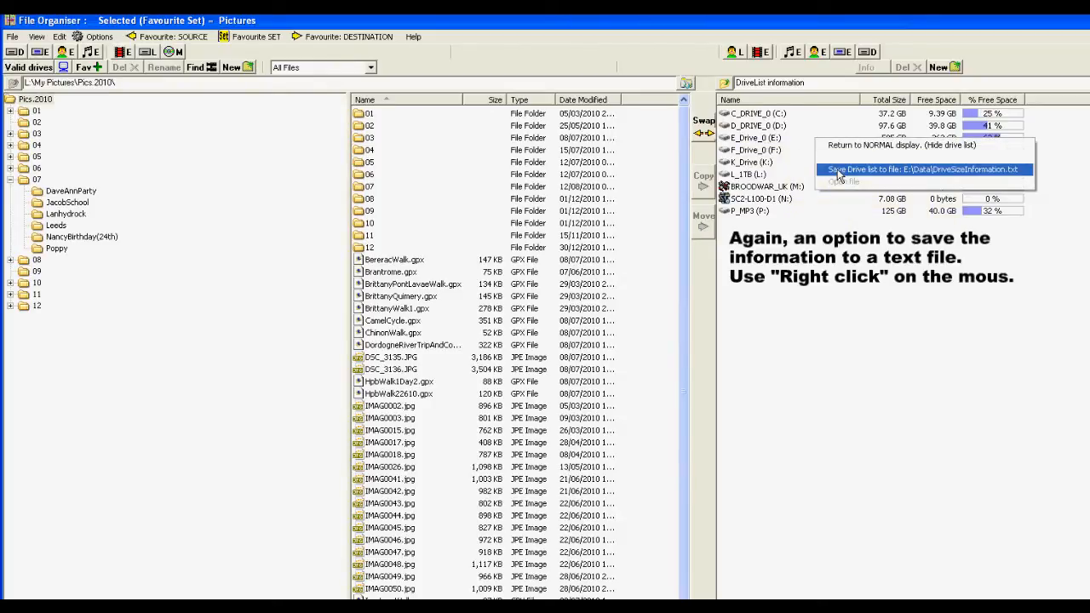
click(839, 170)
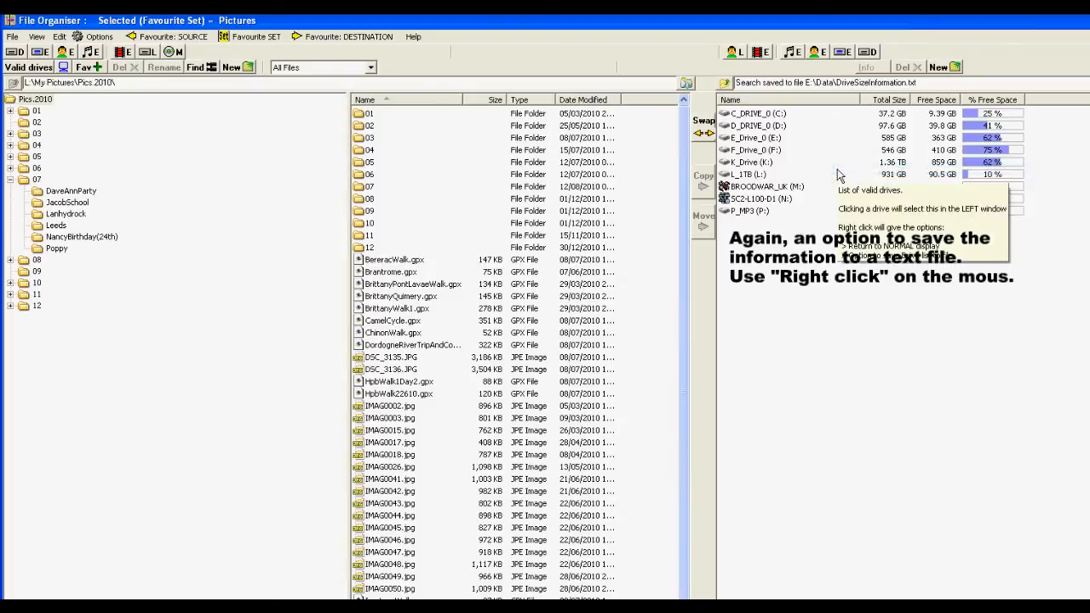
Step: Open the saved DriveSizeInformation.txt, reposition and shorten its window, and view the newest drive list at the end of the file
right_click(796, 151)
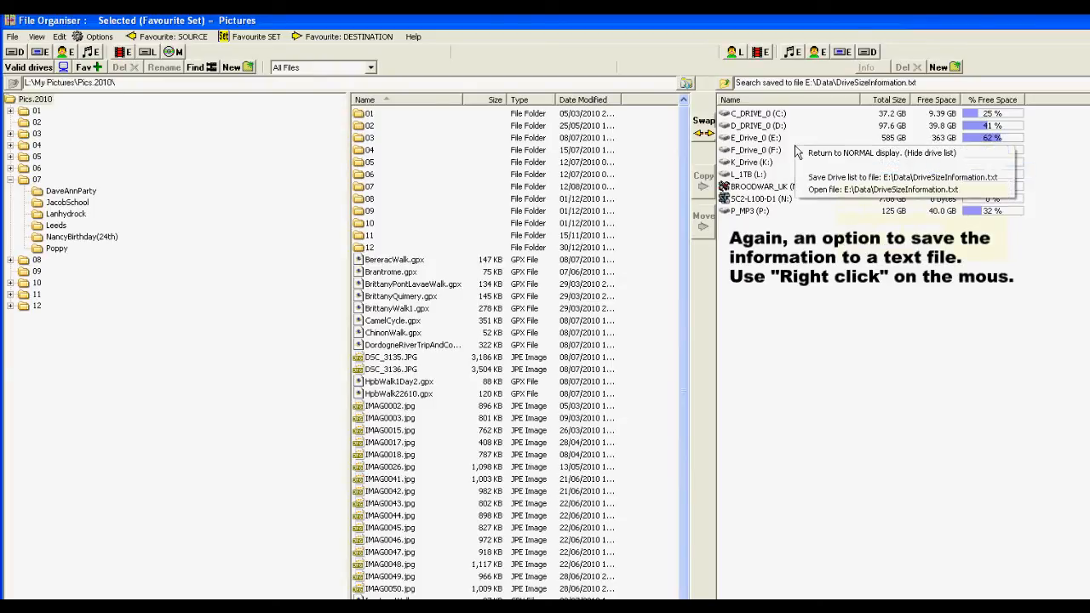
click(826, 191)
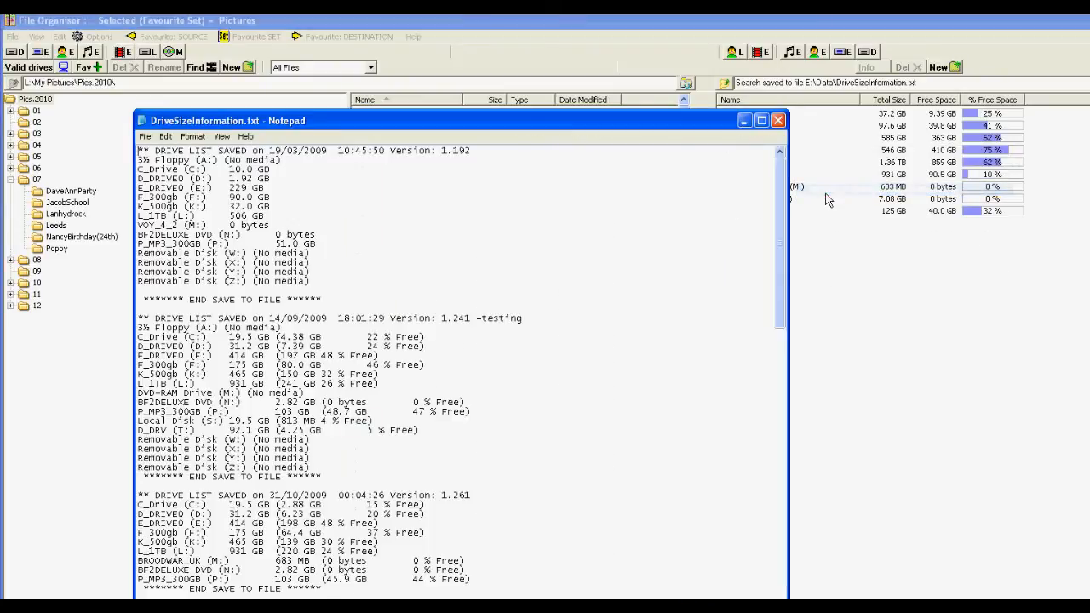
drag(782, 211, 746, 585)
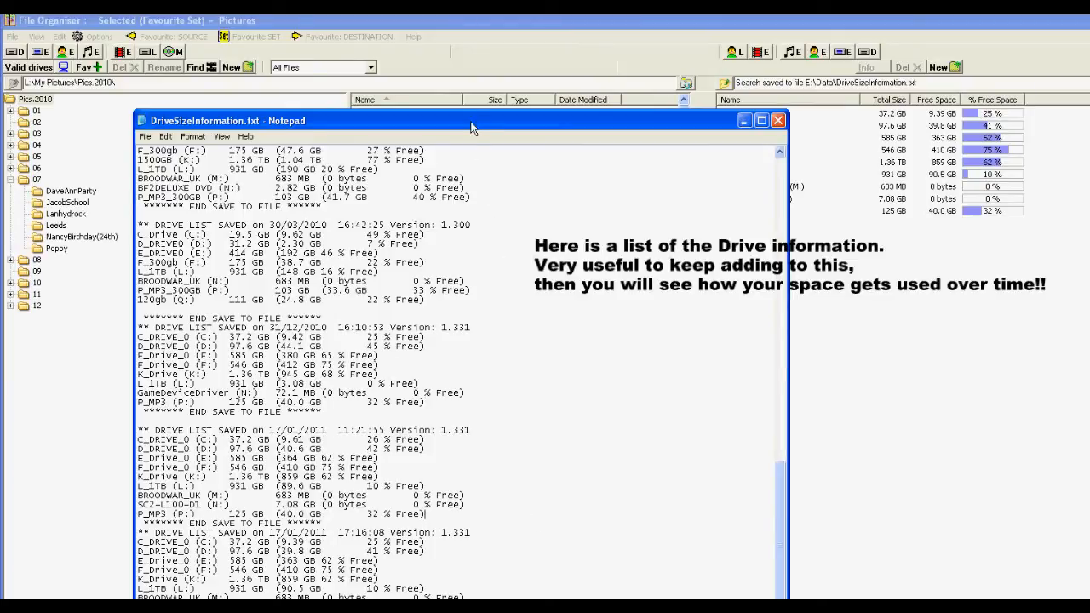
drag(471, 127, 476, 21)
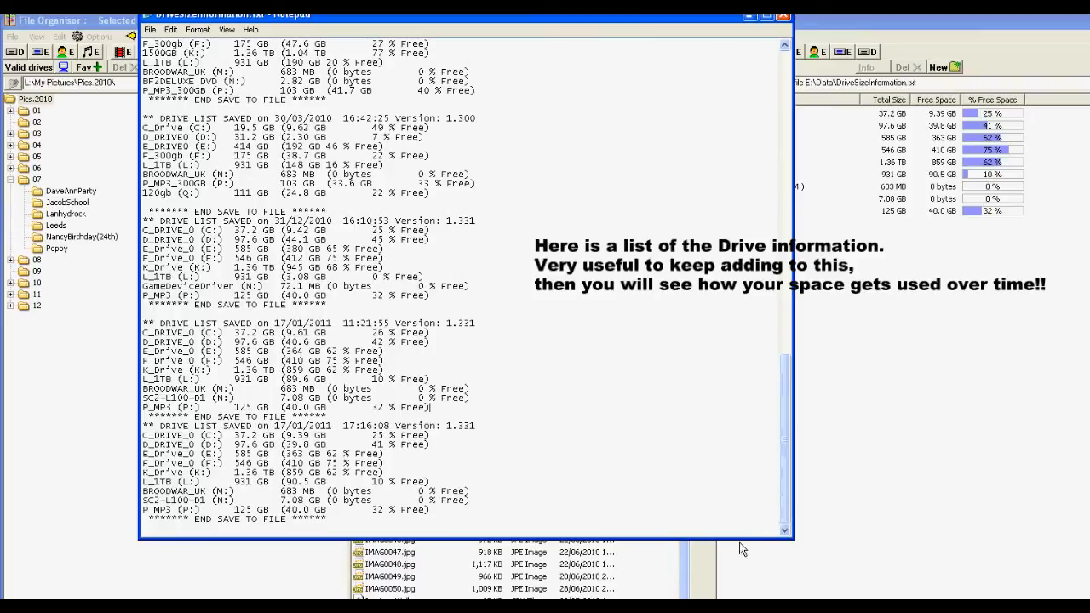
drag(741, 539, 750, 383)
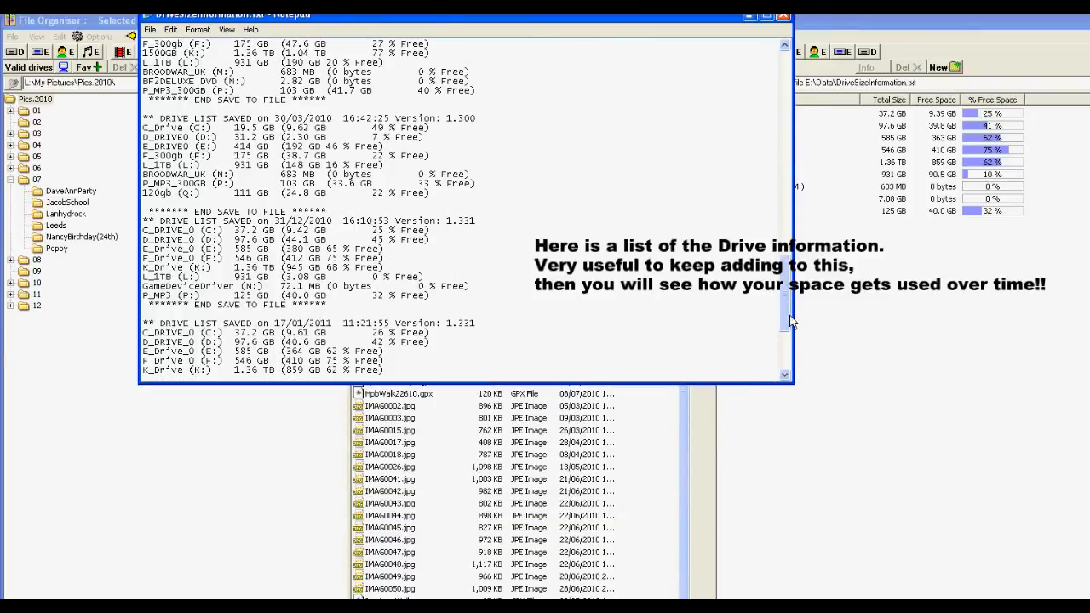
drag(790, 321, 791, 375)
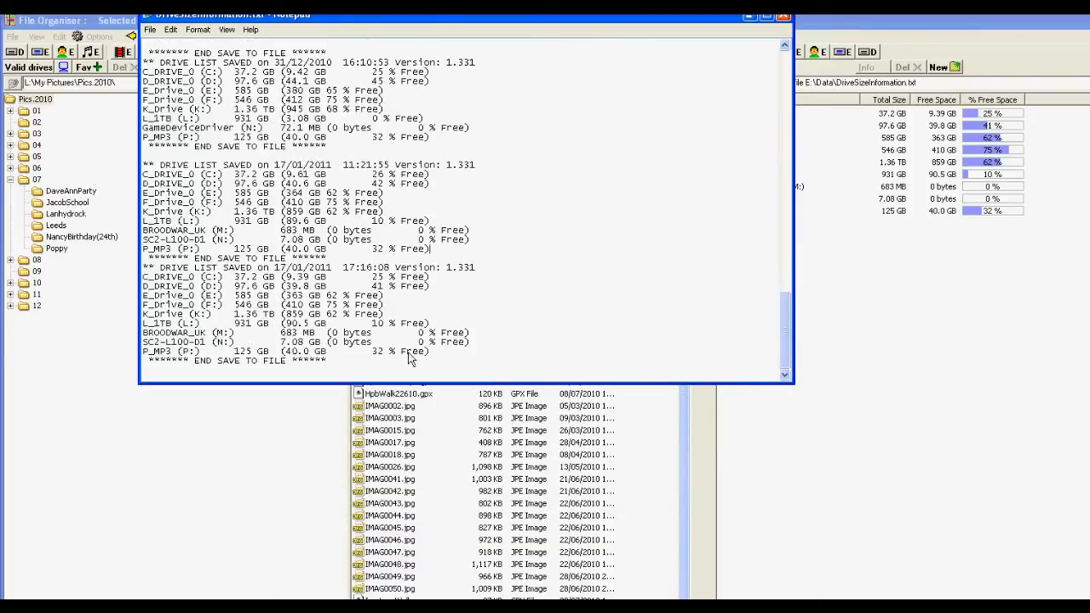
Step: Add blank lines around the end marker between the two 17/01/2011 drive lists, then close the text file and save the changes
key(Return)
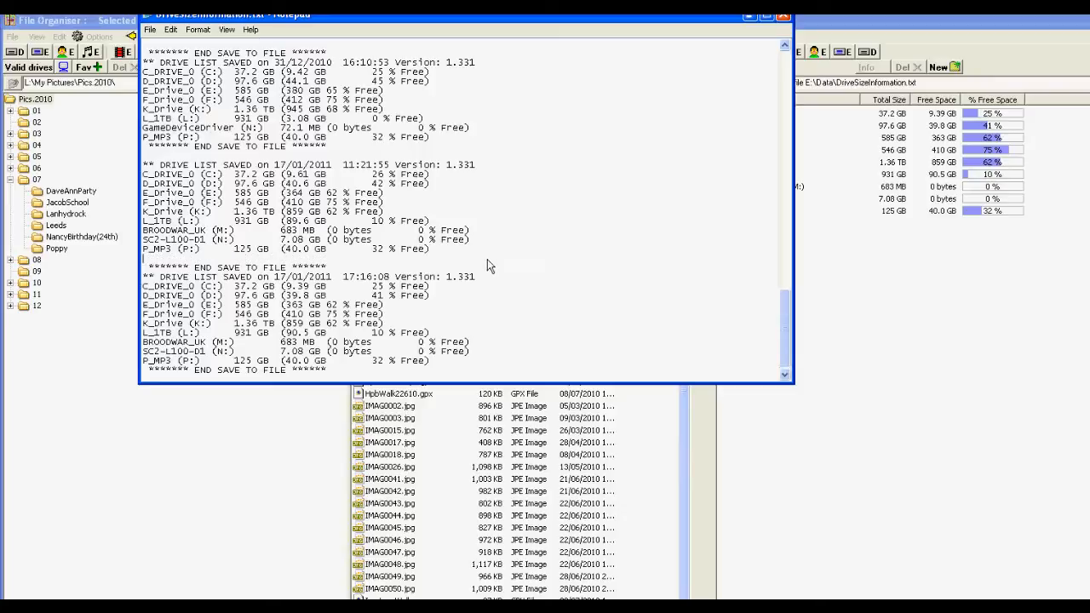
key(Return)
drag(784, 314, 790, 362)
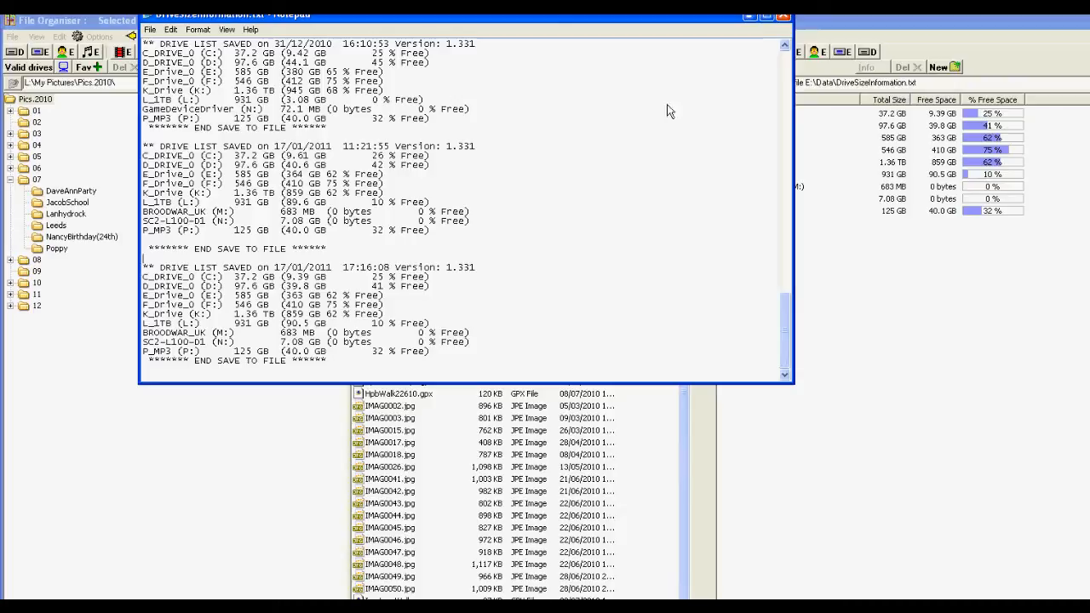
click(788, 18)
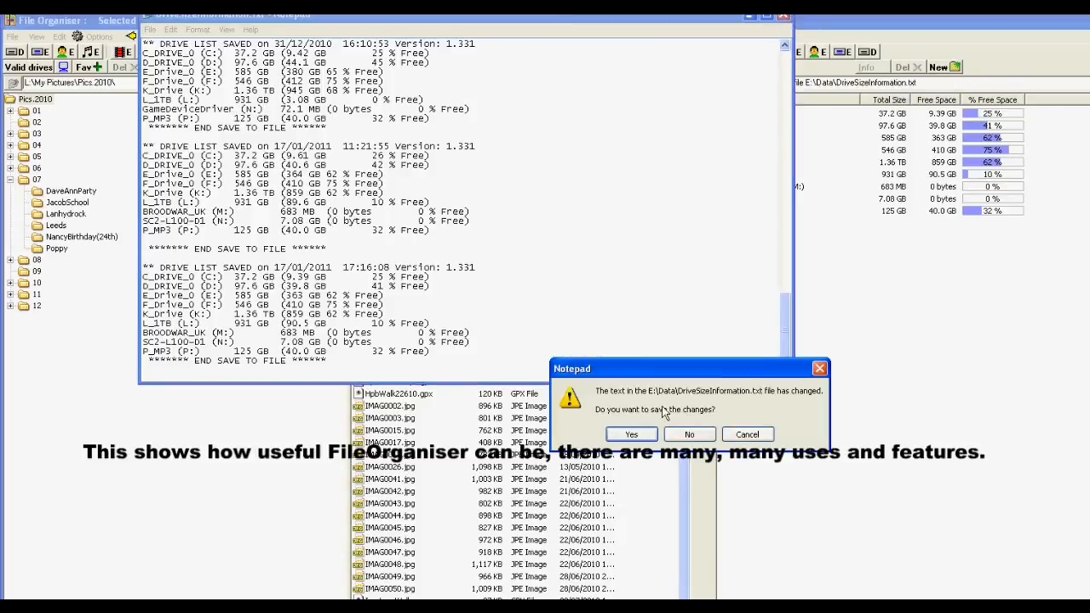
click(639, 431)
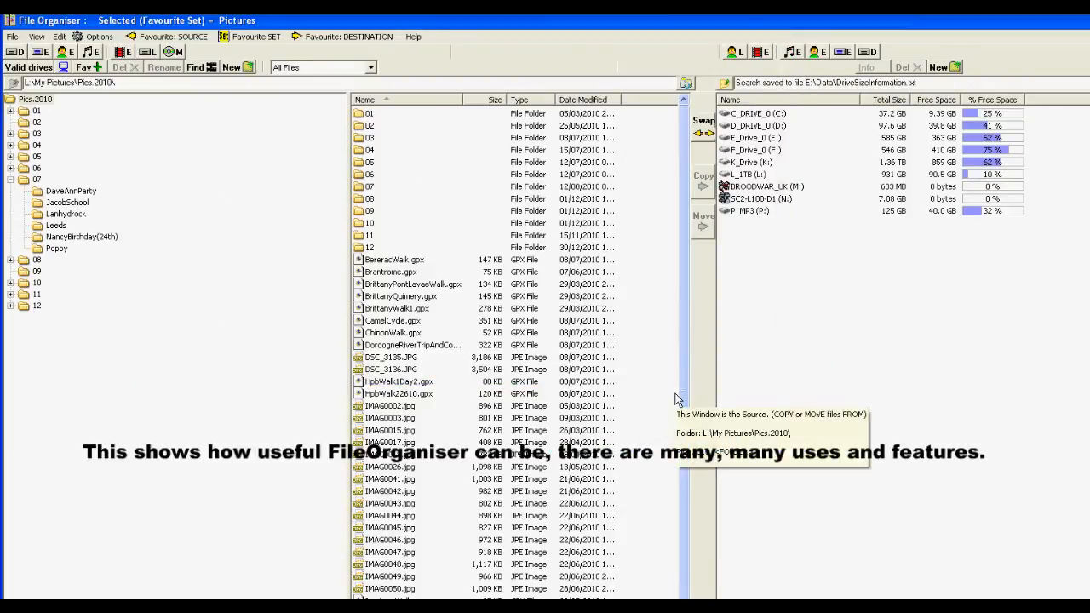
Step: Hide the drive list to return to the normal display and swap the source and destination folders
right_click(825, 175)
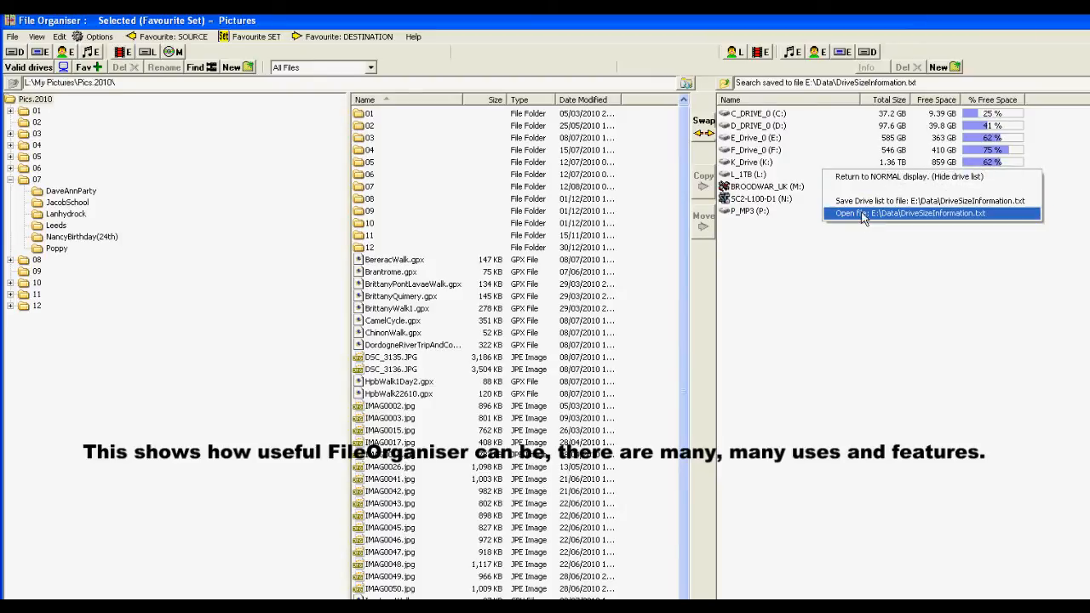
click(848, 177)
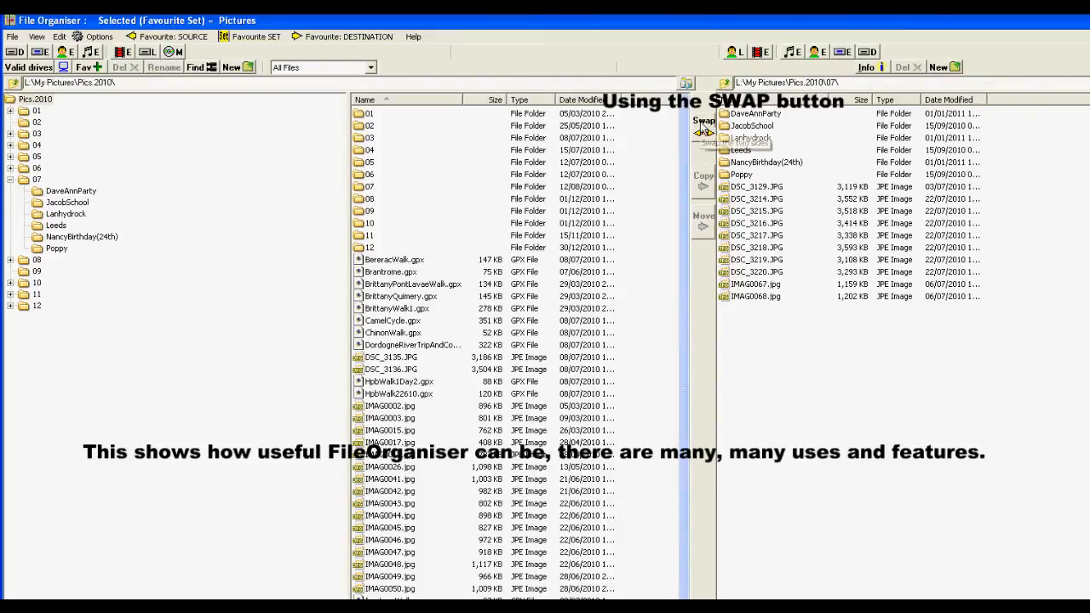
click(702, 125)
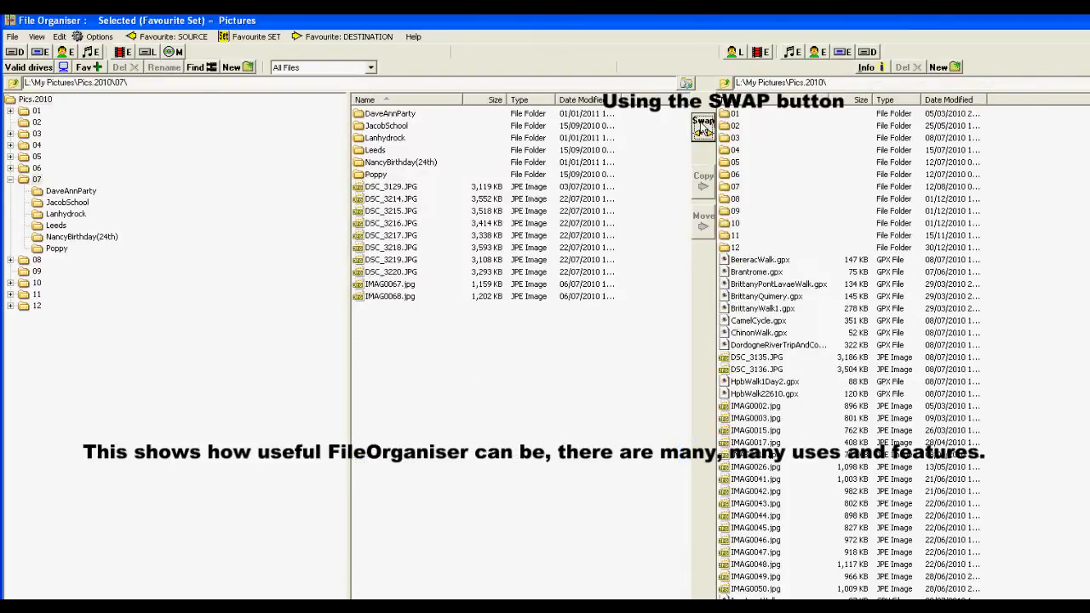